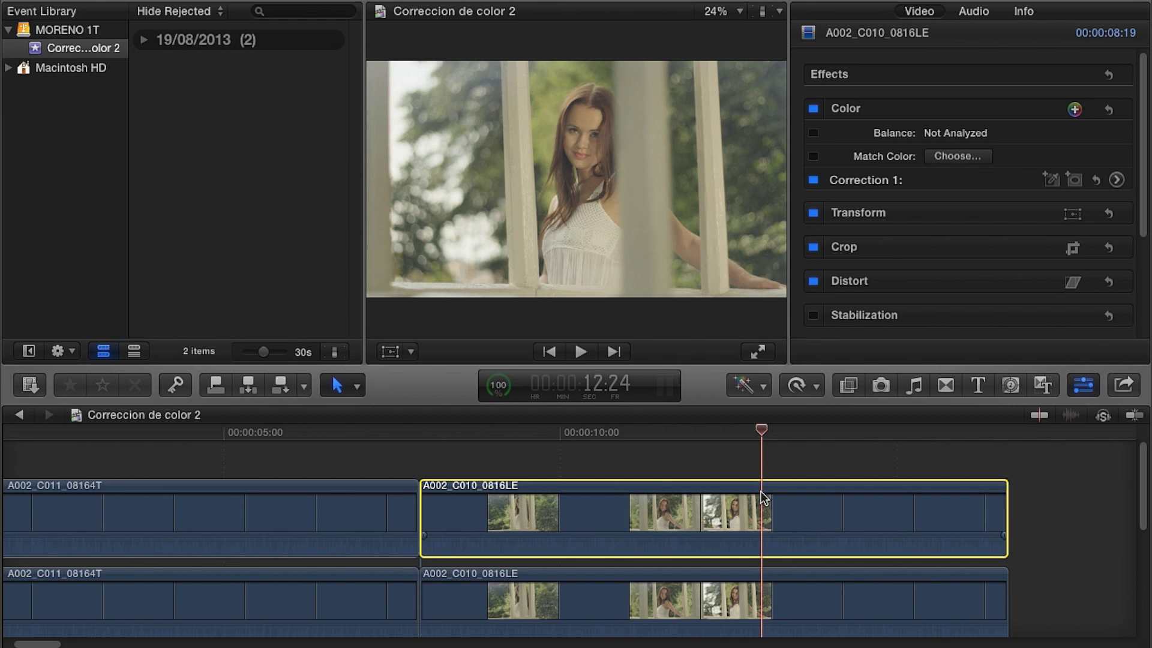
- Put the playhead on clip A002_C011_08164T, select it, and scroll to the timeline start
left_click(158, 477)
left_click(158, 506)
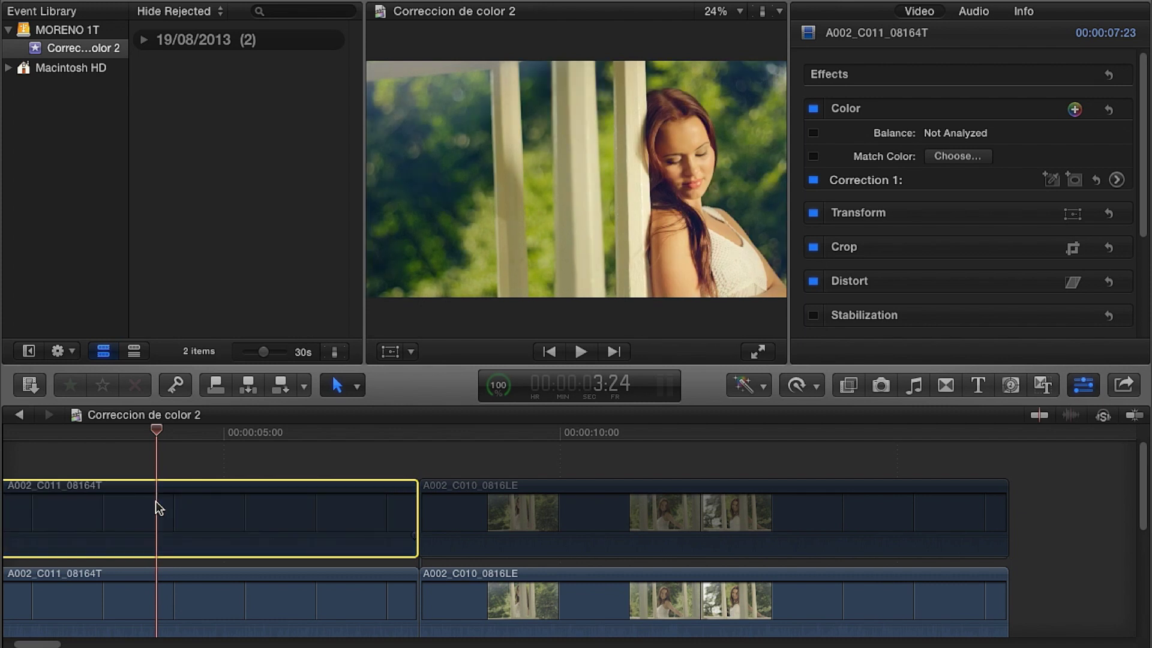
scroll(156, 502, "left", 5)
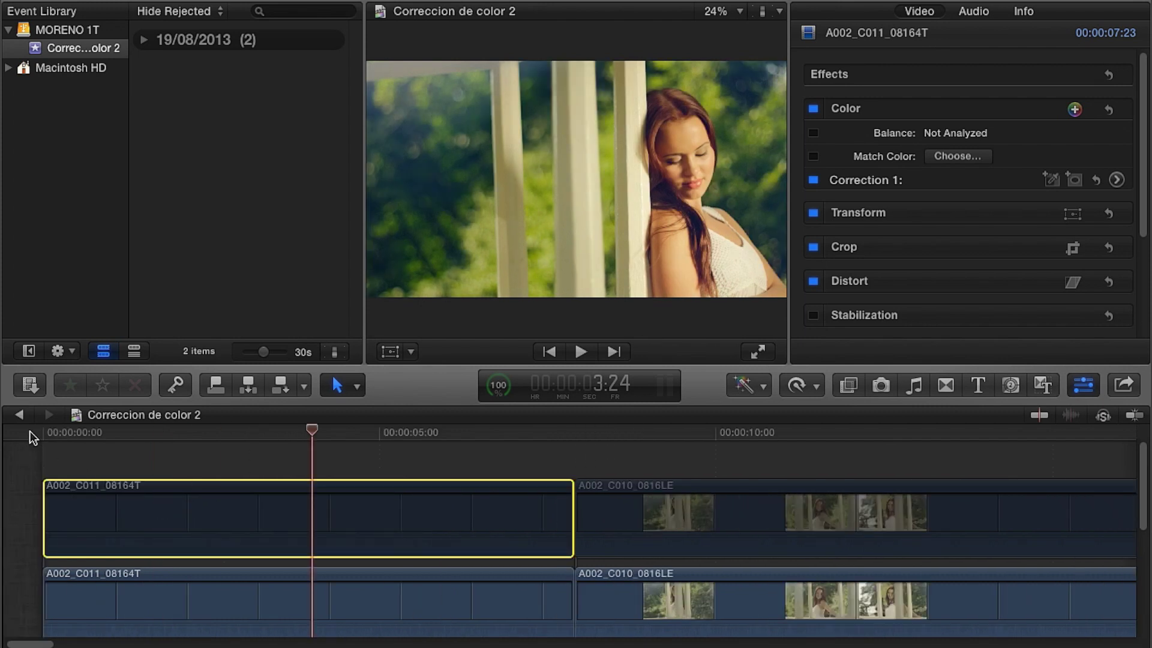
left_click(42, 432)
- Play the edit full screen, then add Corrections 2 and 3 and start Correction 2's colour mask
key("super+shift+f")
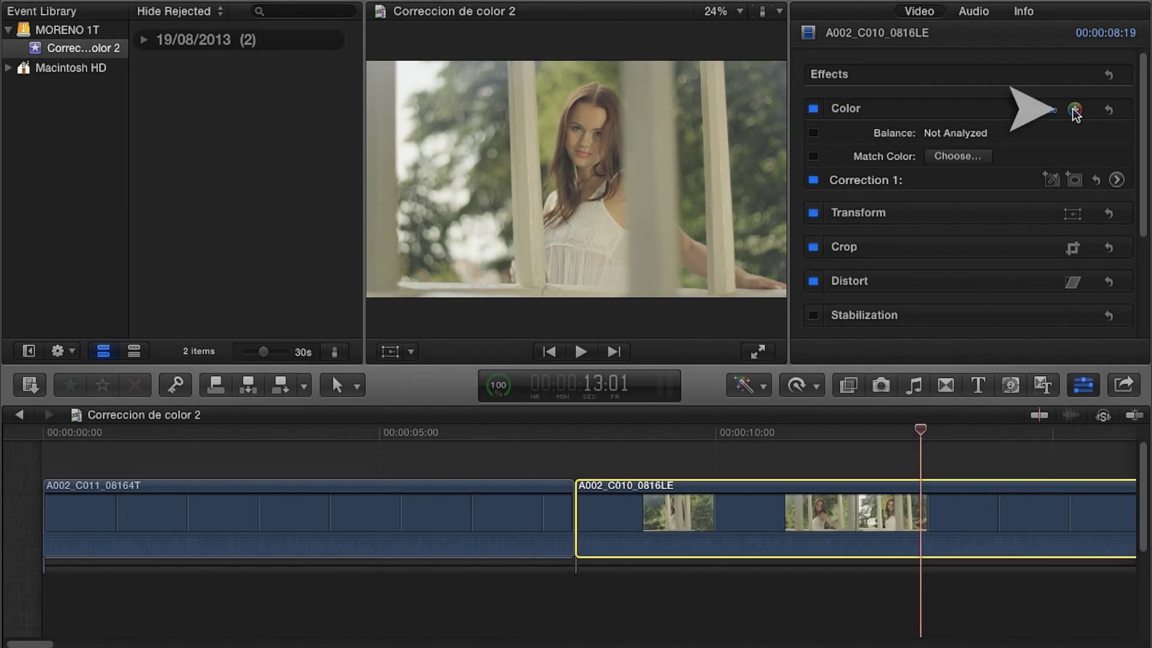
left_click(1074, 111)
left_click(1074, 111)
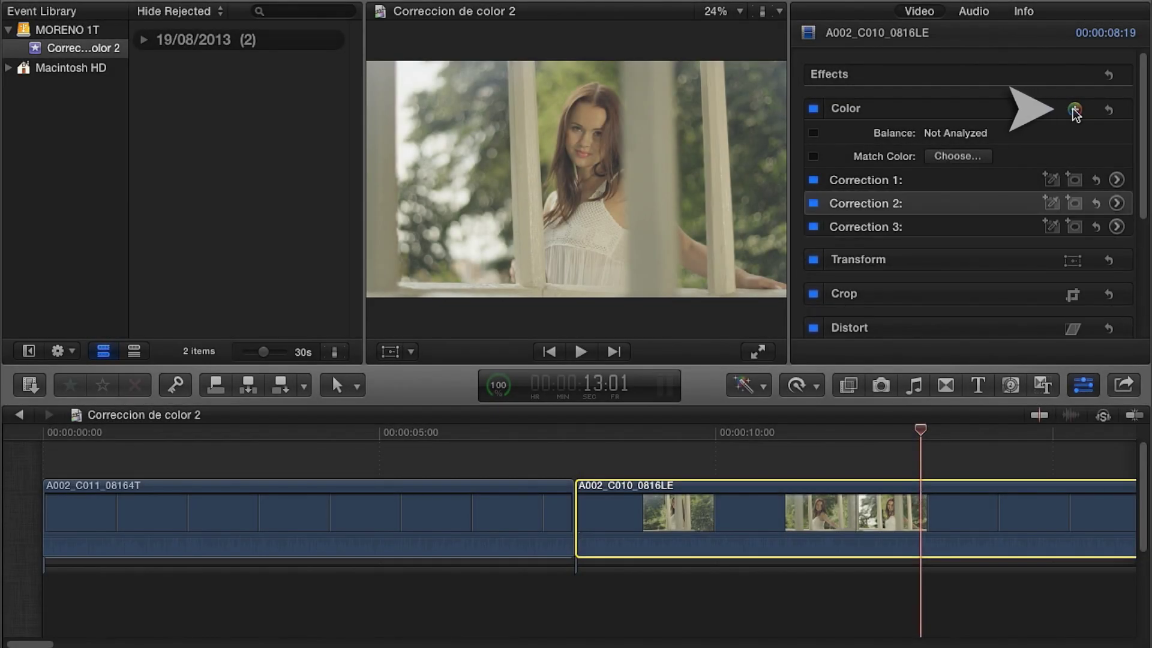
left_click(1054, 204)
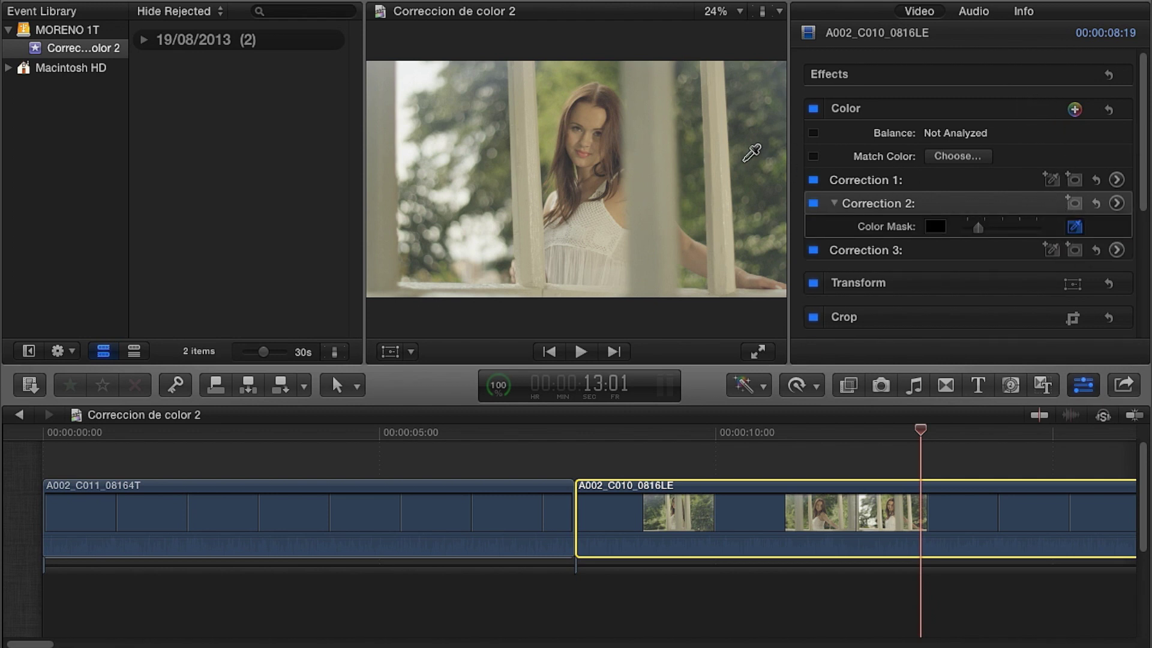
- Mask Correction 2 to the sampled grey-green background and raise the mask's softness
left_click(744, 160)
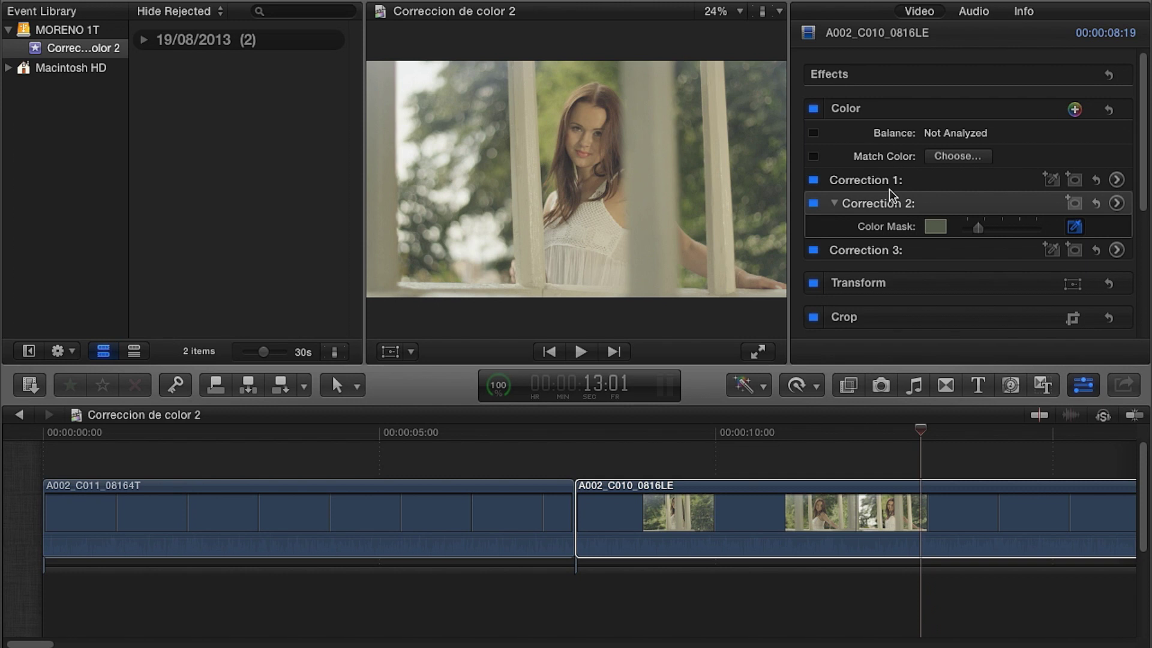
left_click_drag(980, 228, 1047, 243)
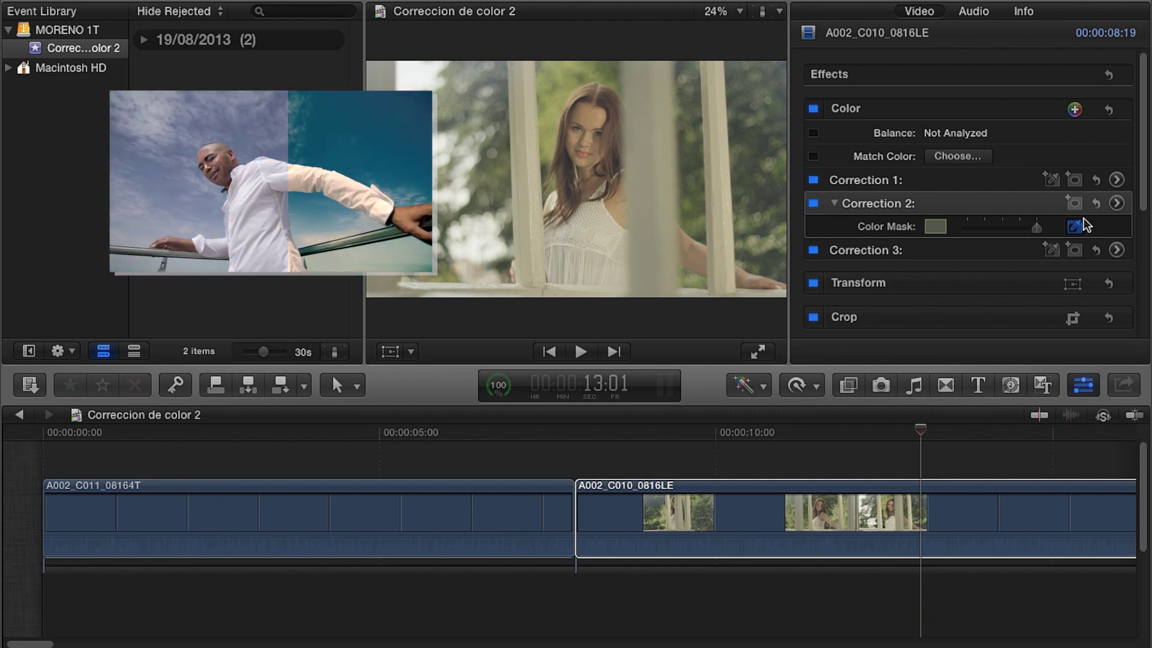
left_click(1117, 204)
- Lower Correction 2's highlight and midtone exposure and raise its midtone and overall saturation
left_click_drag(1084, 191, 1085, 203)
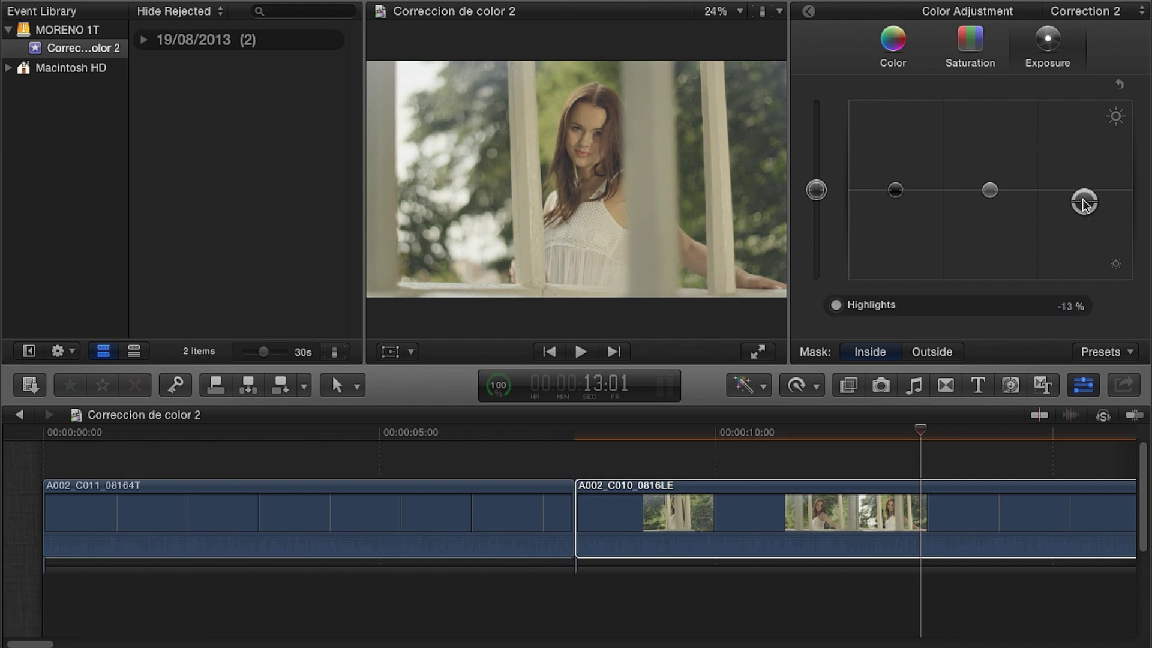
left_click_drag(990, 190, 991, 198)
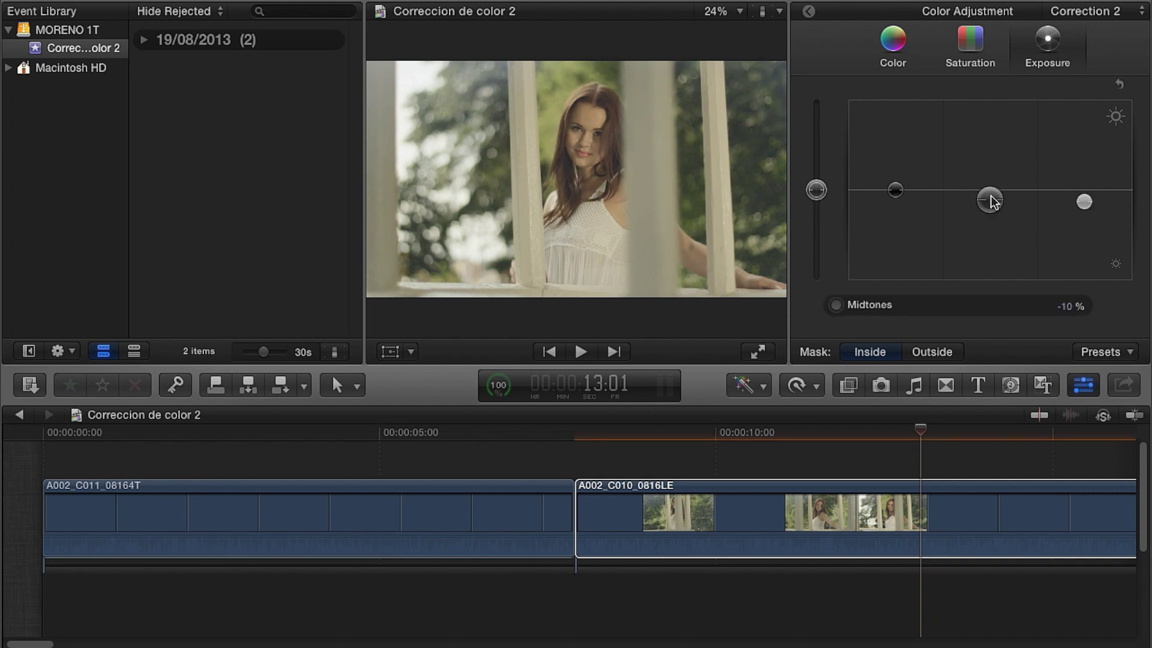
left_click(964, 48)
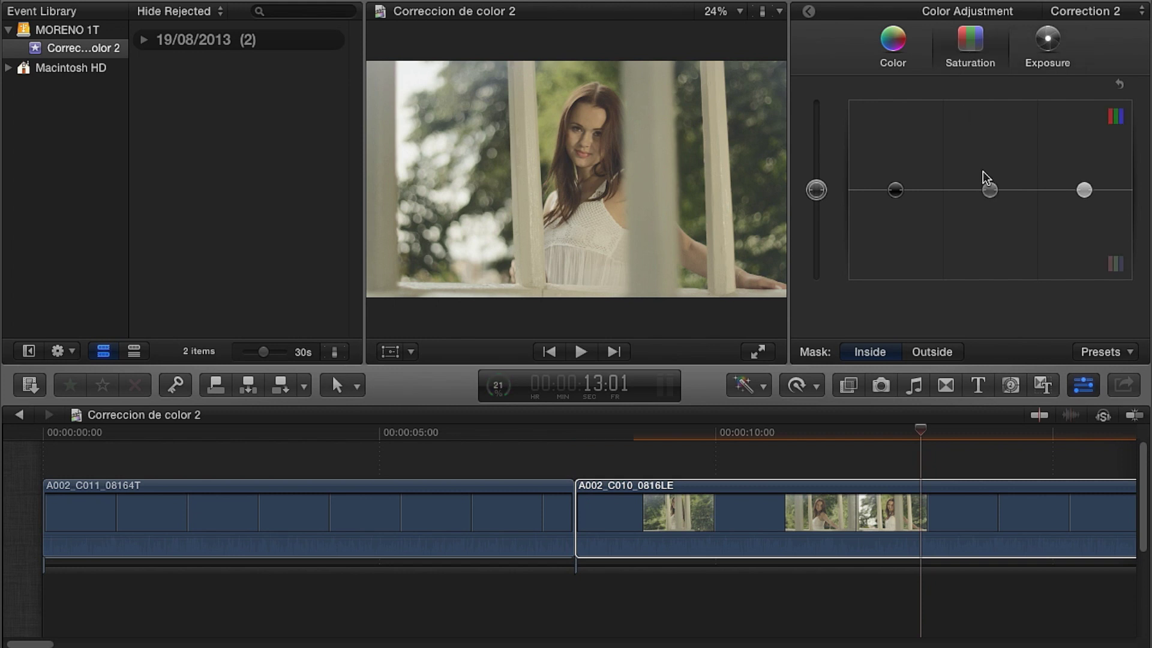
left_click_drag(989, 189, 991, 180)
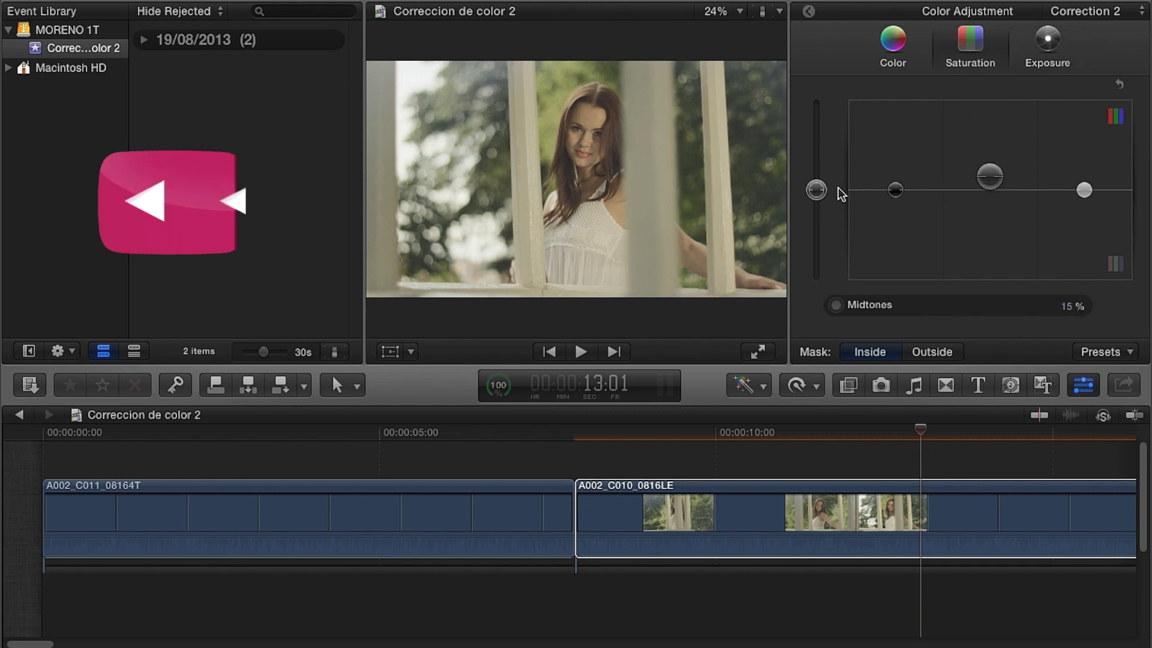
left_click_drag(816, 190, 820, 155)
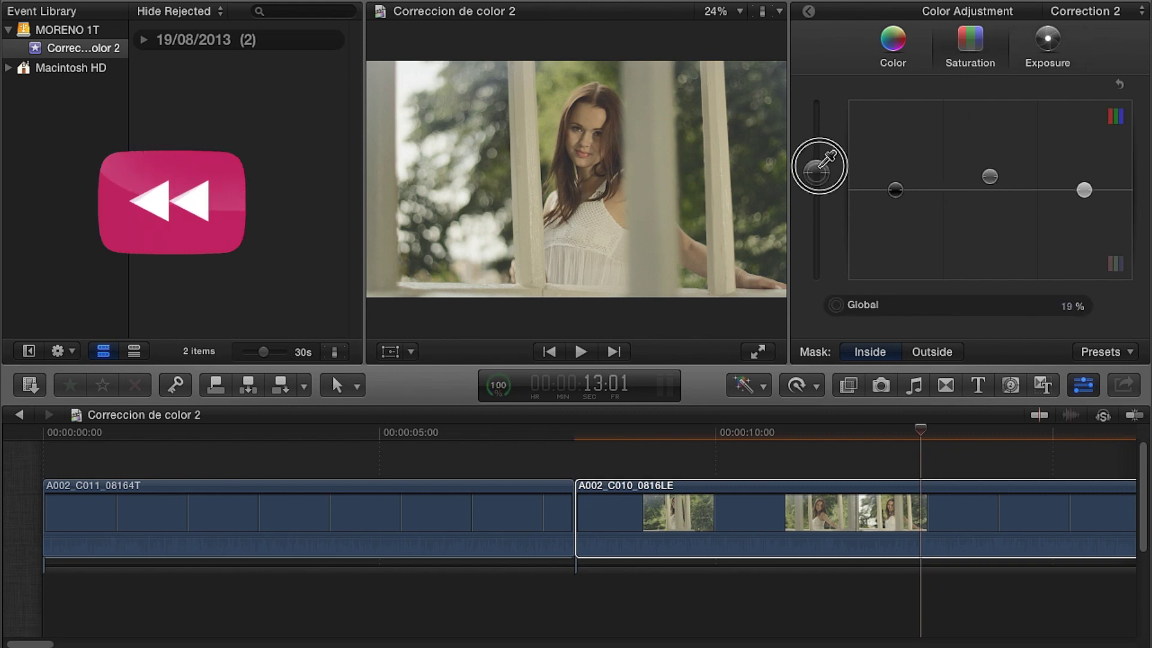
- Tint Correction 2's shadows blue at 221°, 16% and midtones to 224°, -7%
left_click(892, 53)
left_click_drag(969, 191, 1006, 174)
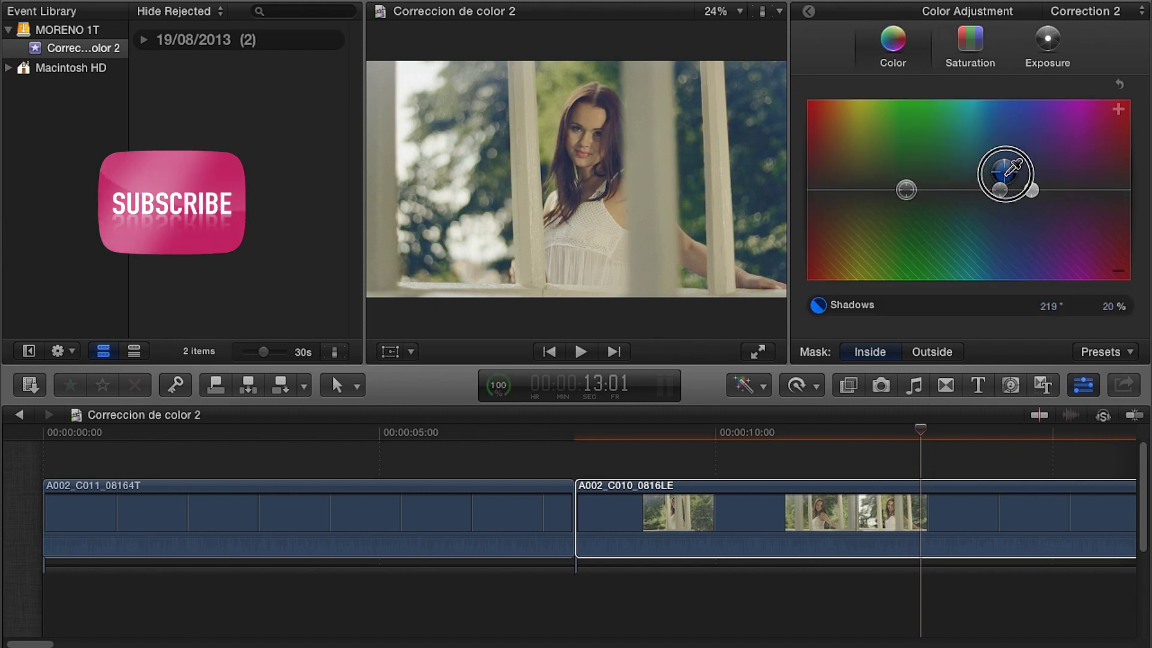
left_click_drag(1013, 168, 1016, 171)
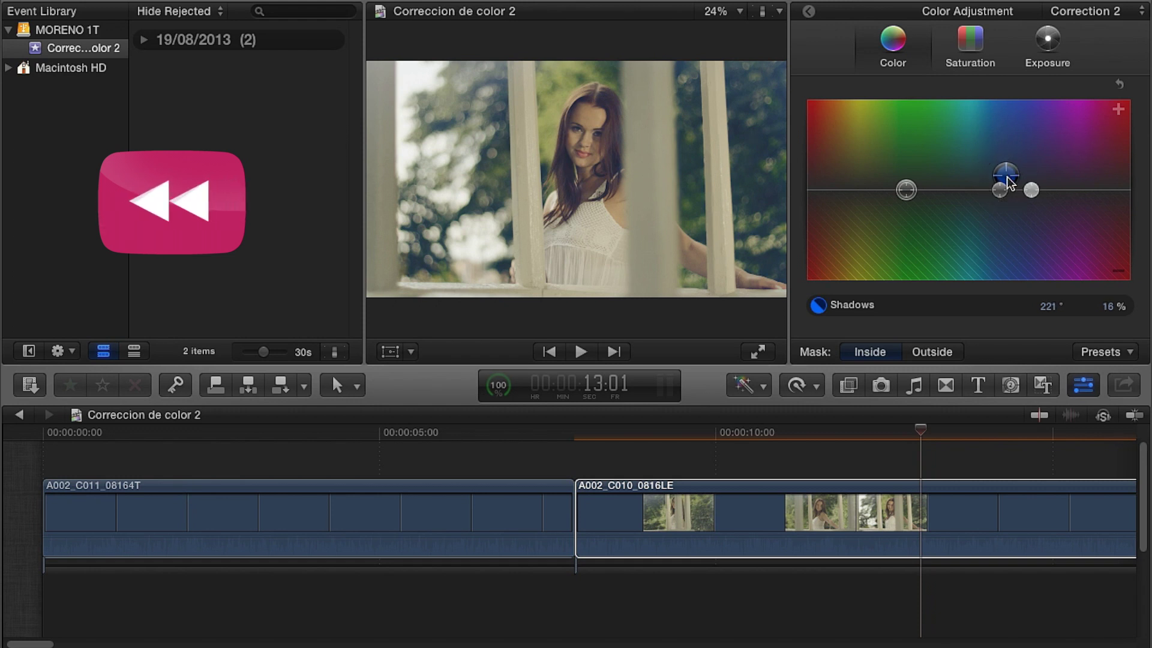
left_click(1001, 189)
left_click_drag(1010, 180, 1009, 197)
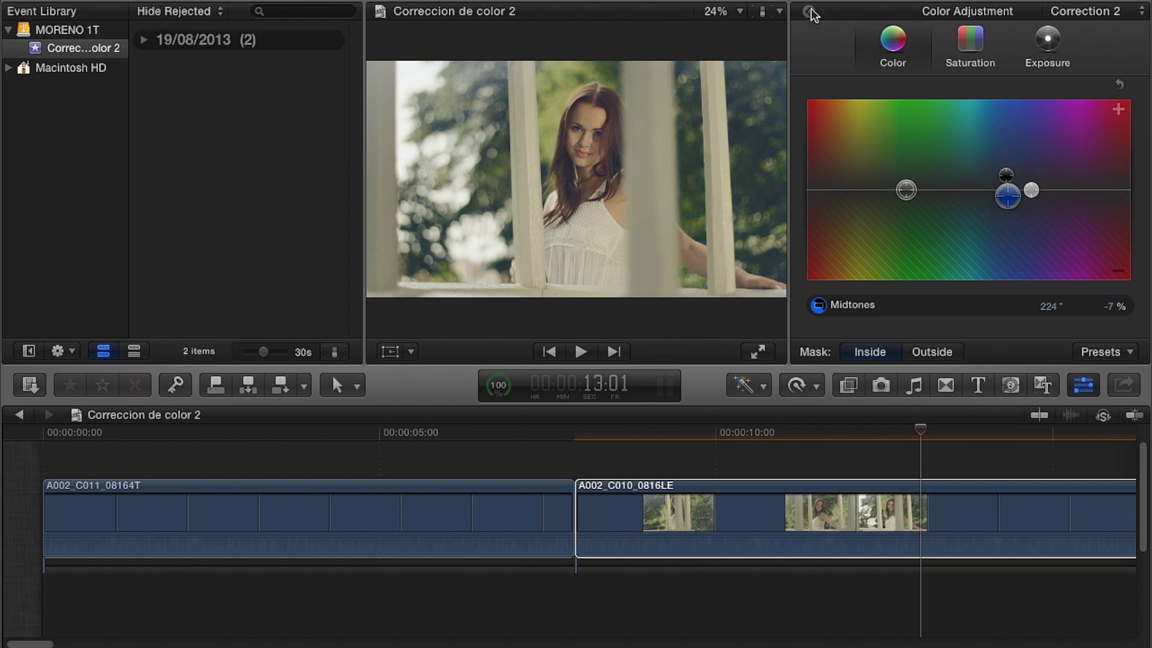
left_click(810, 11)
- Give Correction 3 a softened colour mask sampled from the yellow-green in the viewer
left_click(1056, 250)
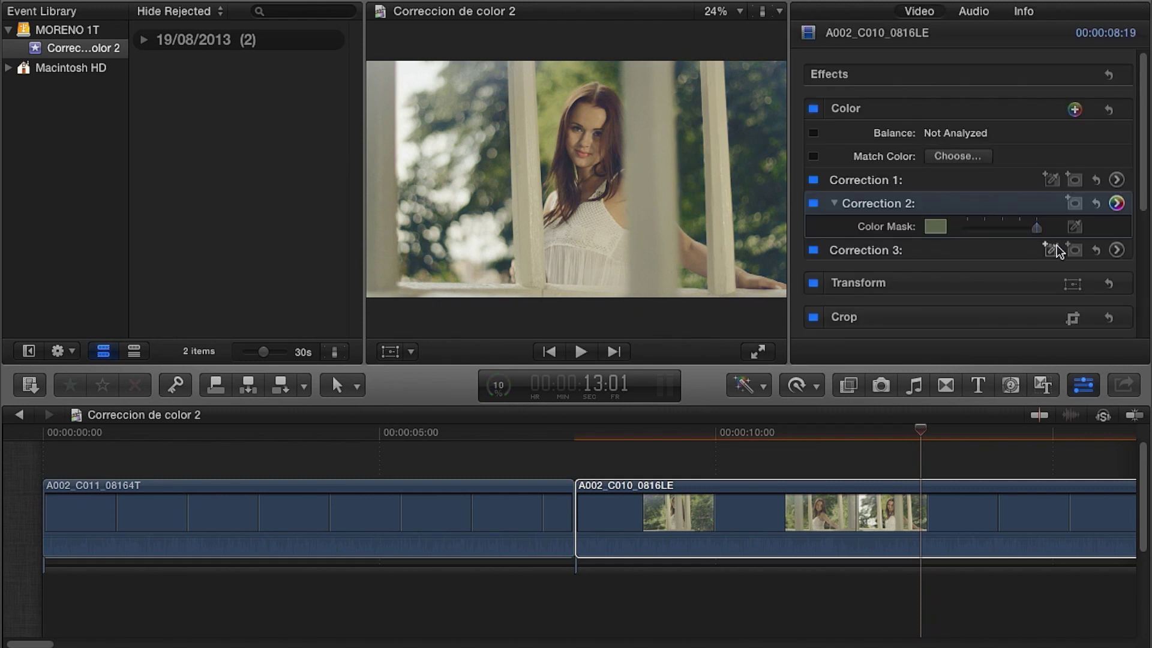
left_click_drag(554, 96, 555, 96)
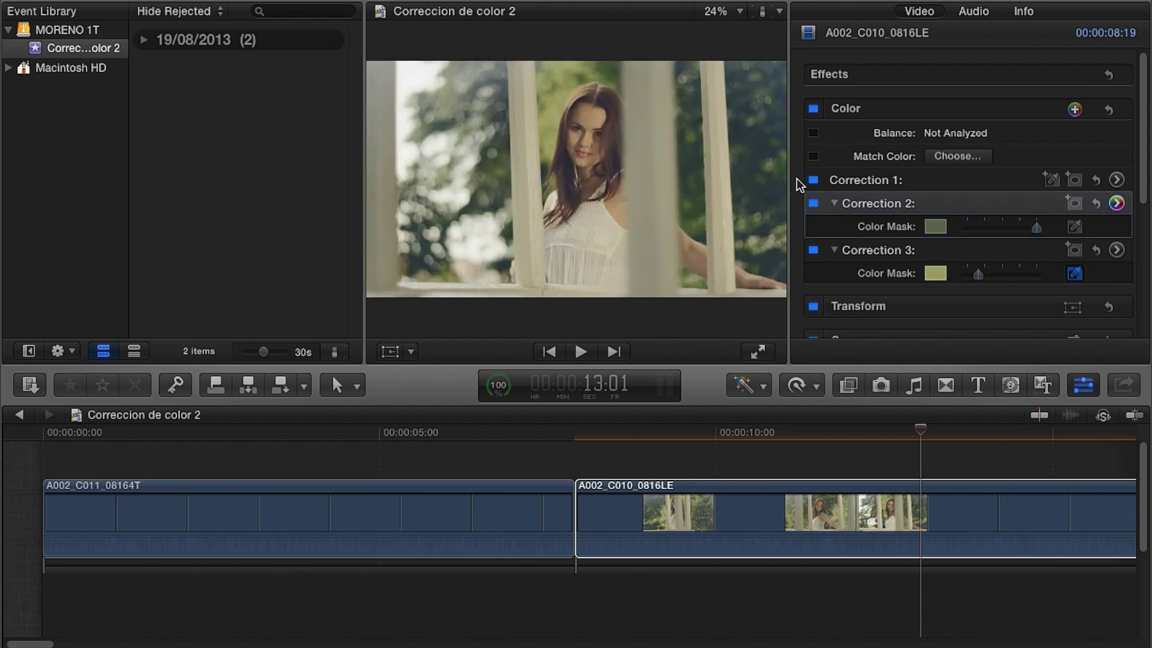
left_click_drag(979, 274, 997, 274)
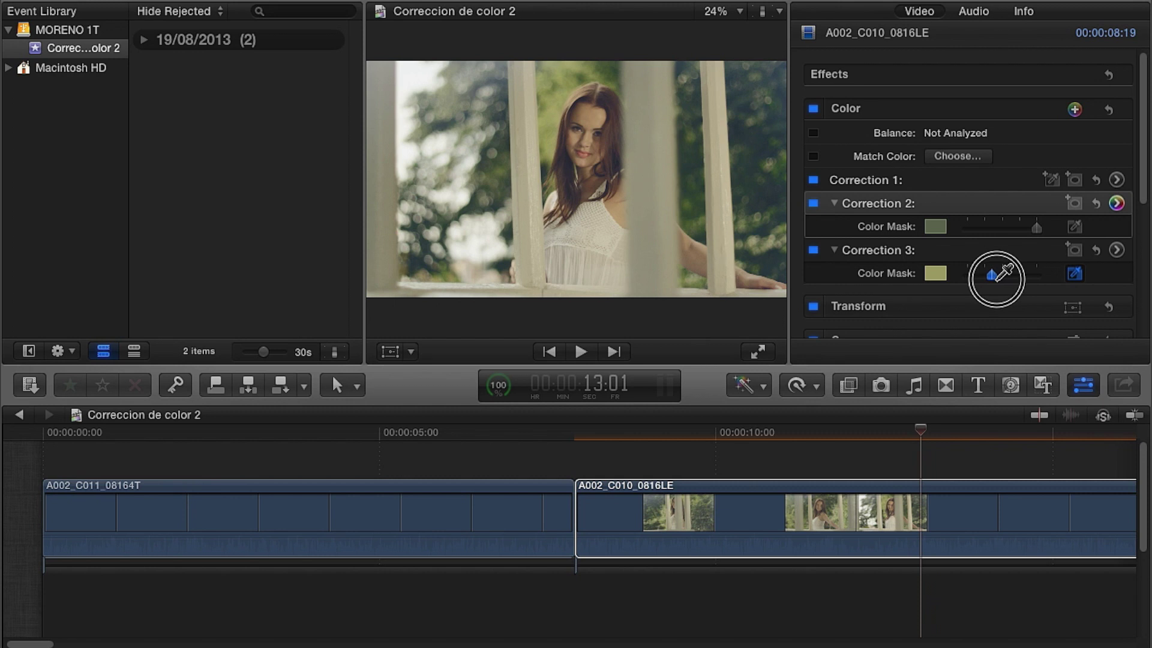
- Raise Correction 3's overall saturation and tint its midtones to 227°, -7%
left_click(1116, 249)
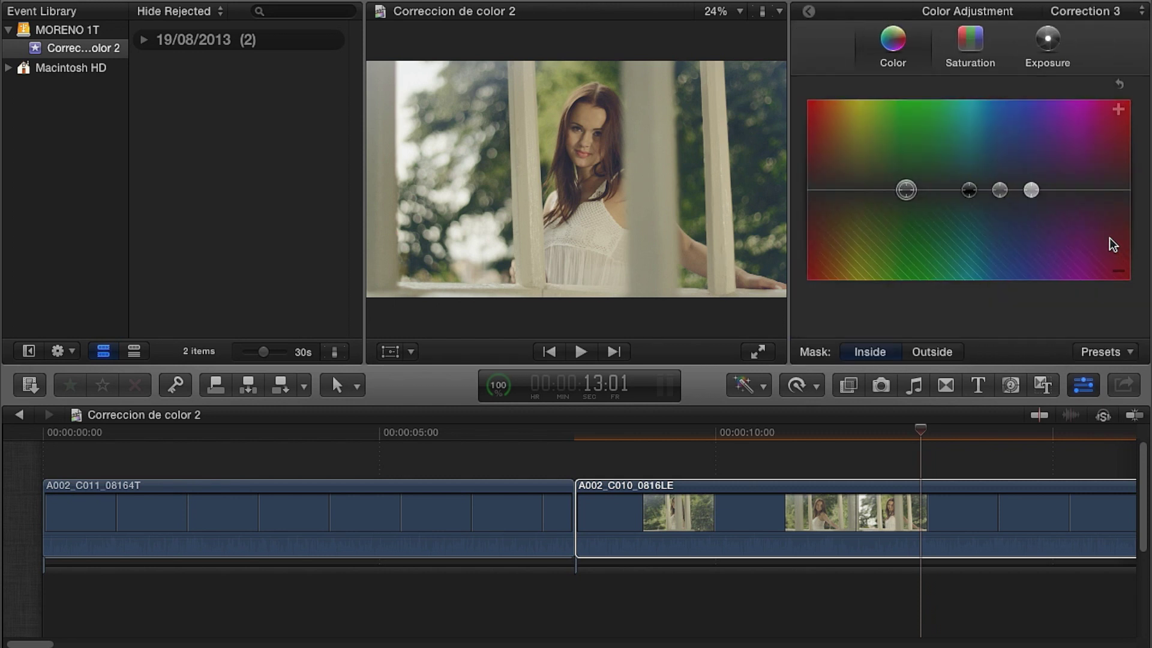
left_click(970, 57)
left_click_drag(816, 189, 817, 171)
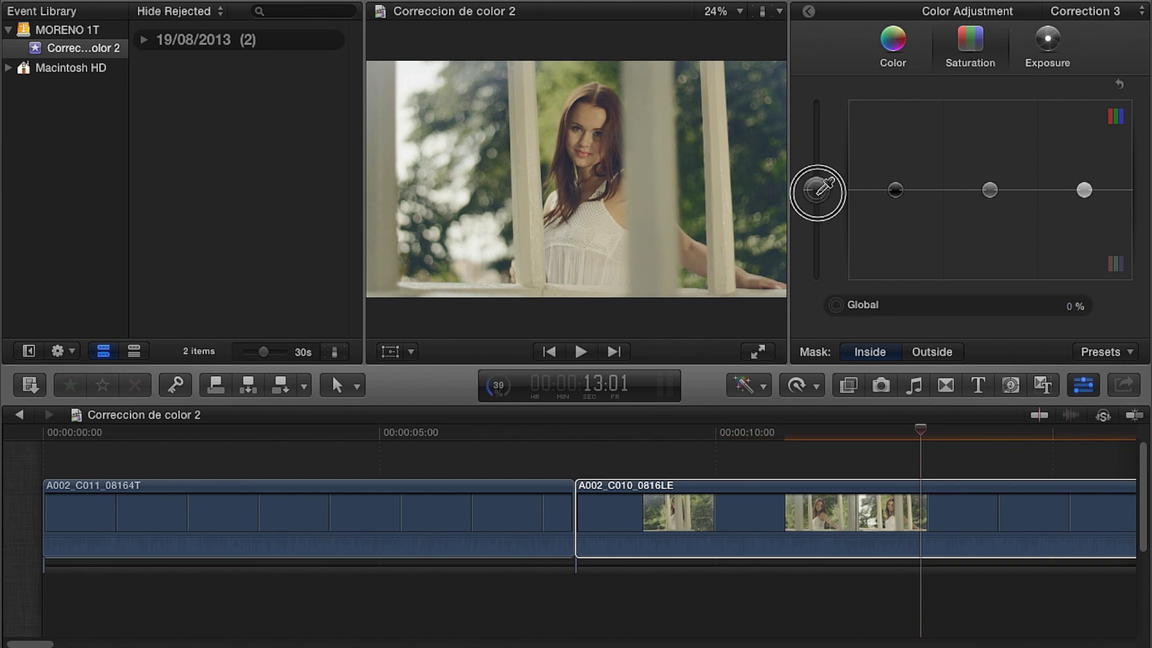
left_click(893, 41)
left_click_drag(1000, 190, 1009, 194)
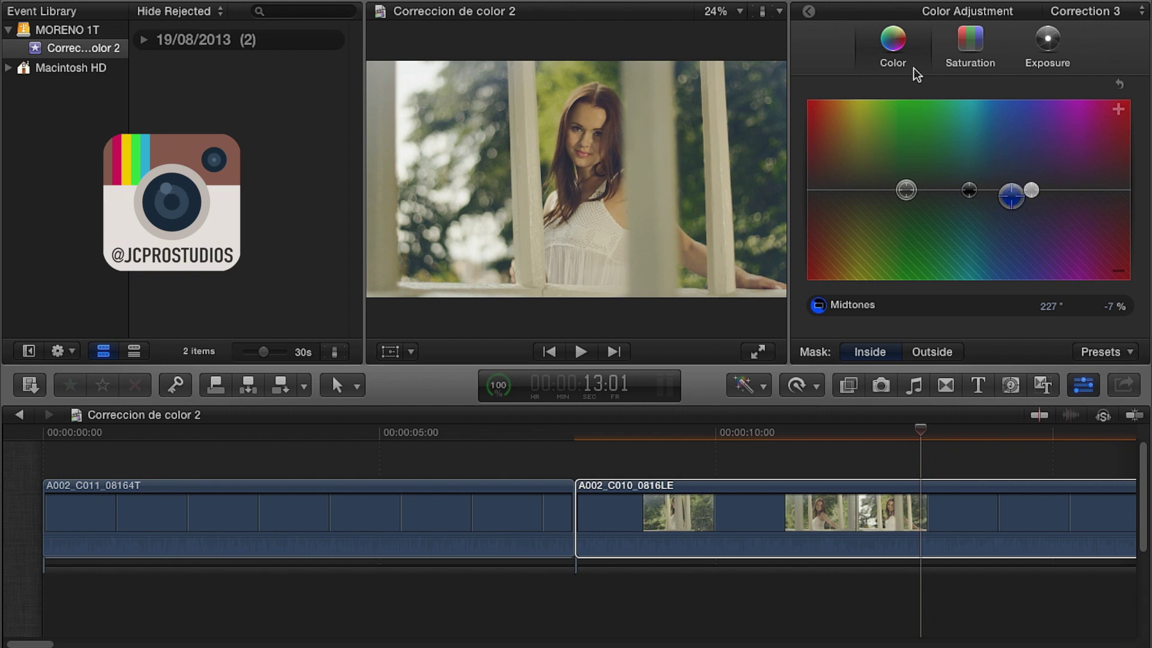
left_click(809, 10)
- Toggle the Color effect off and on to compare, leaving it enabled
left_click(815, 110)
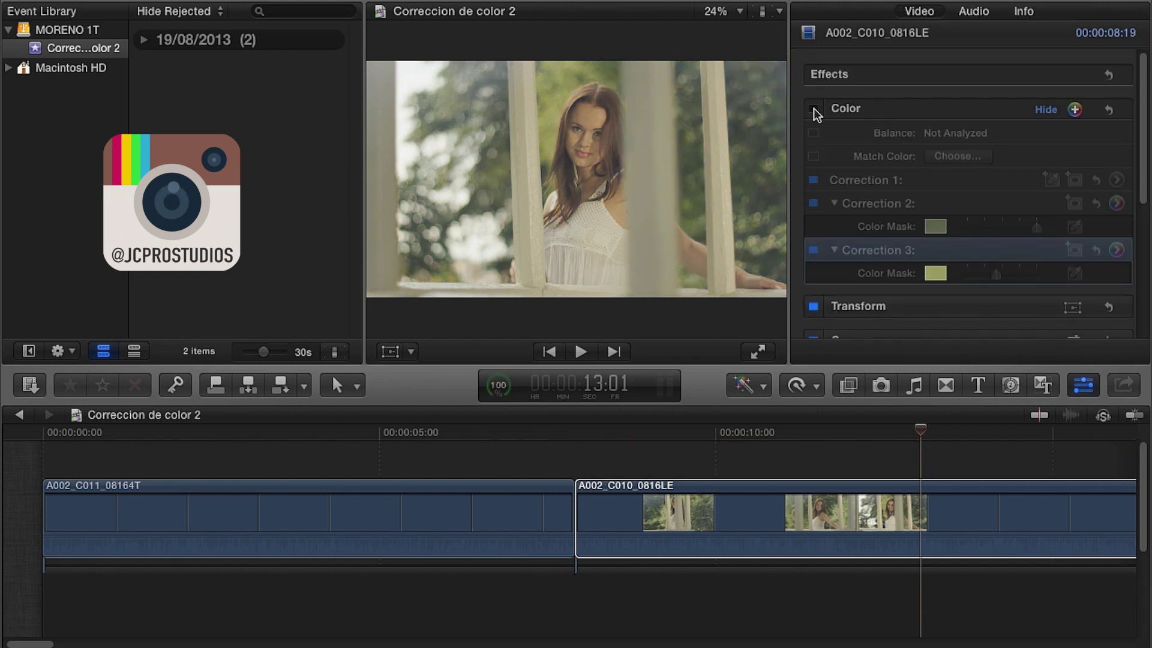
left_click(814, 110)
left_click(814, 110)
left_click(814, 110)
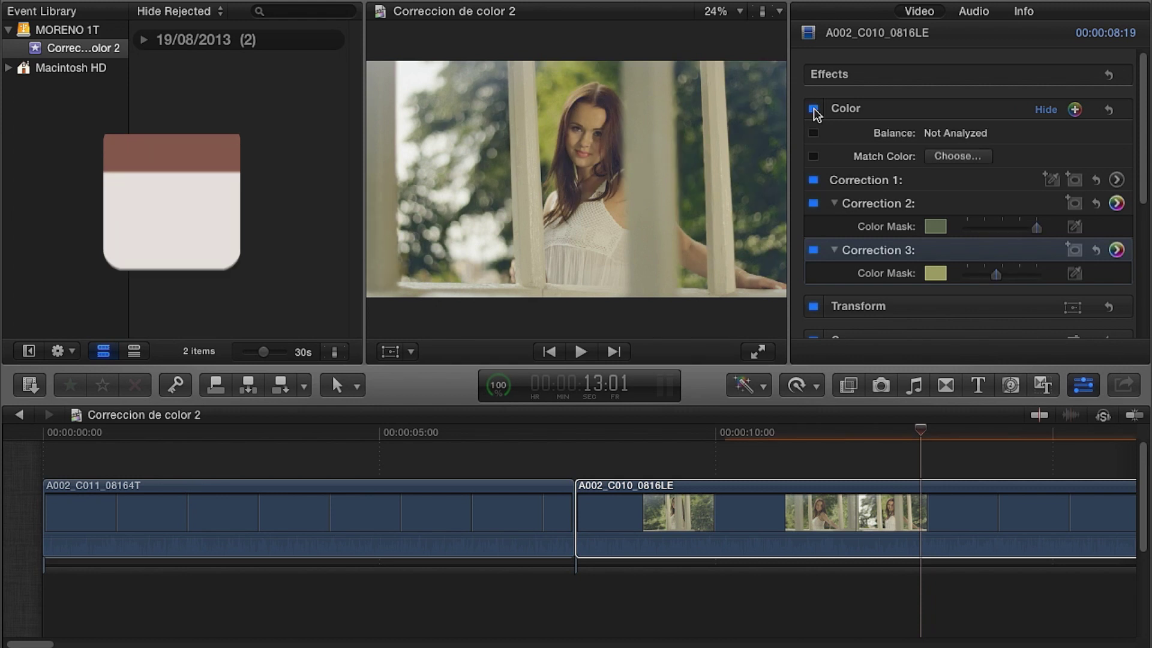
left_click(814, 110)
left_click(814, 110)
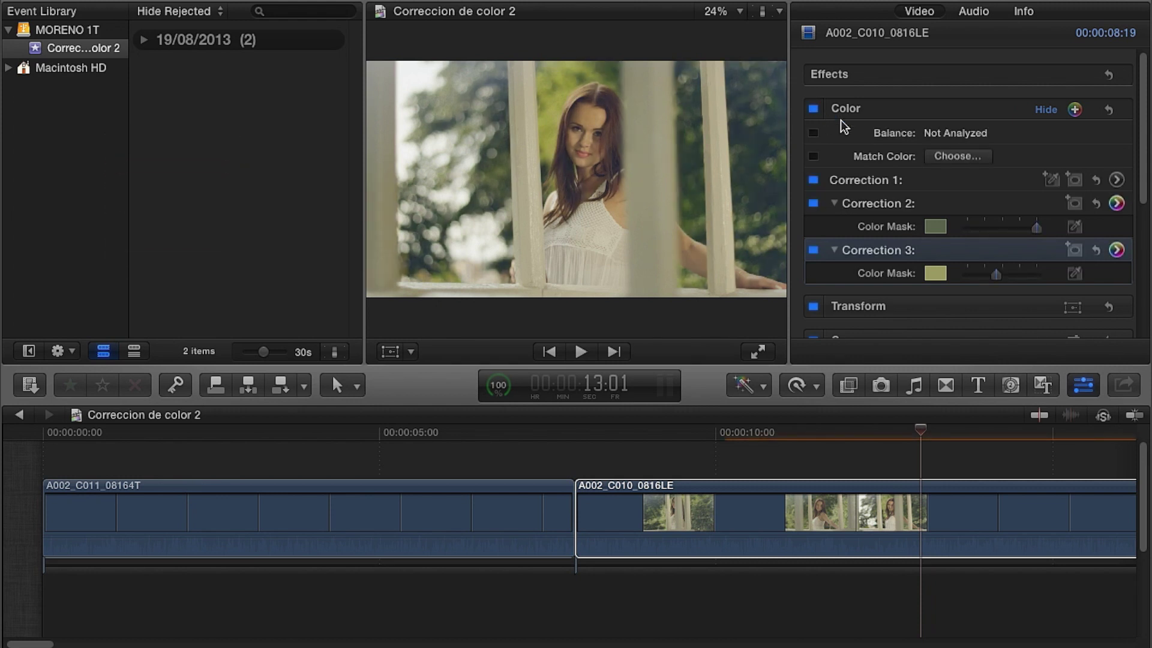
- Brighten Correction 1's midtones, darken shadows to -20%, and boost overall saturation to 20%
left_click(1116, 180)
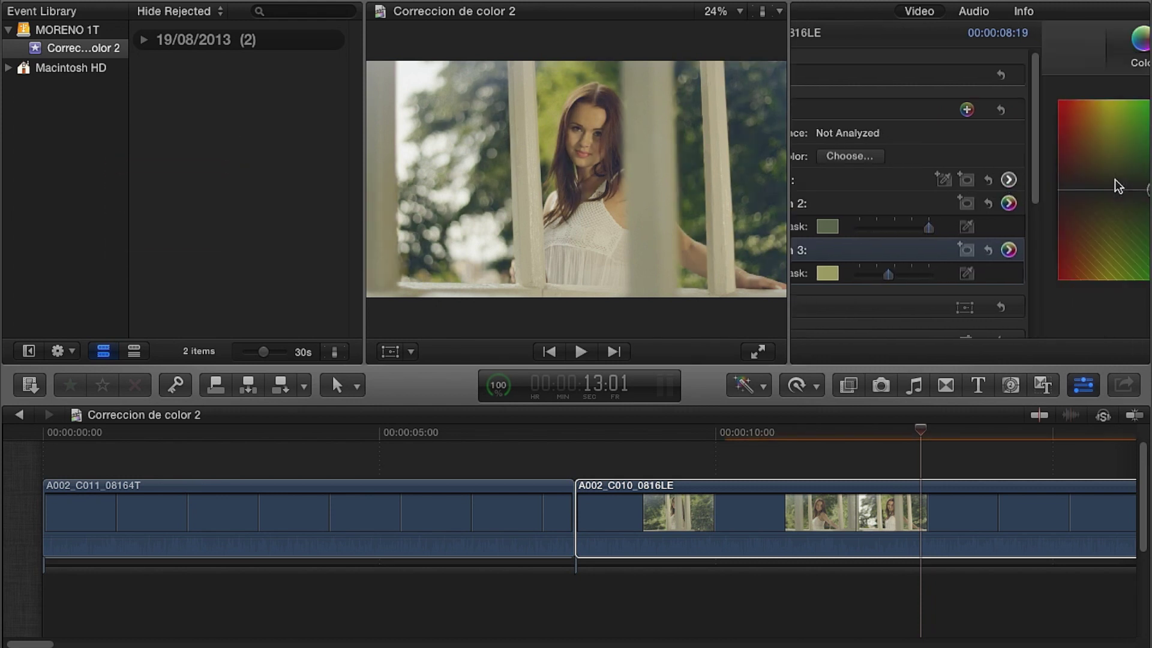
left_click(1059, 52)
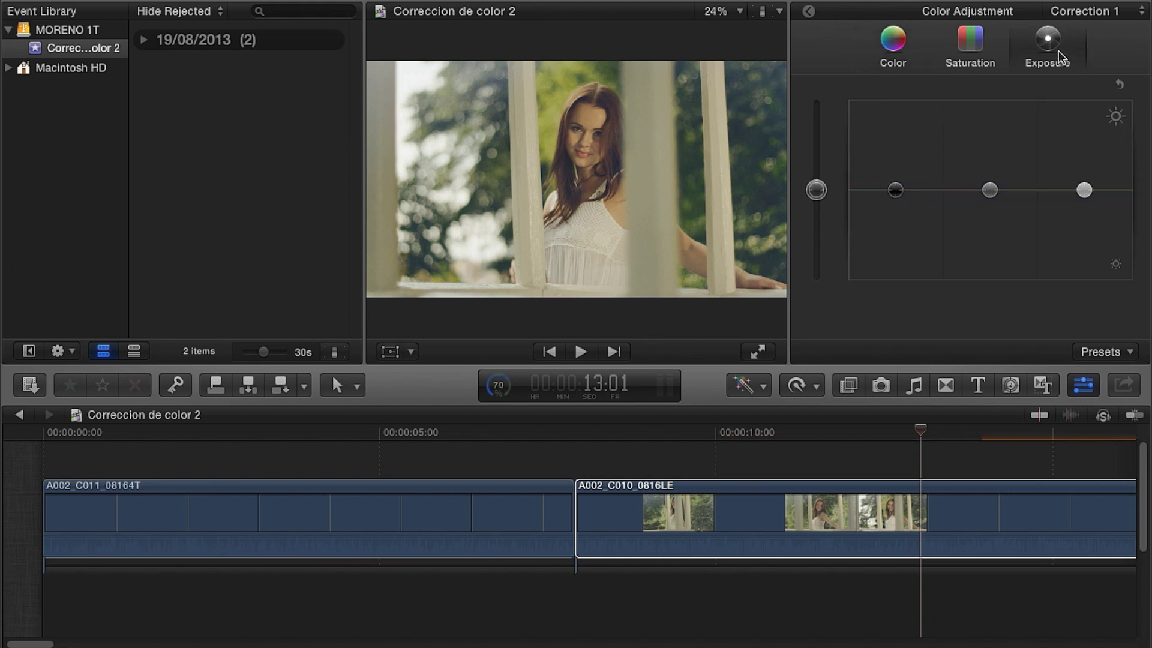
left_click_drag(990, 191, 991, 181)
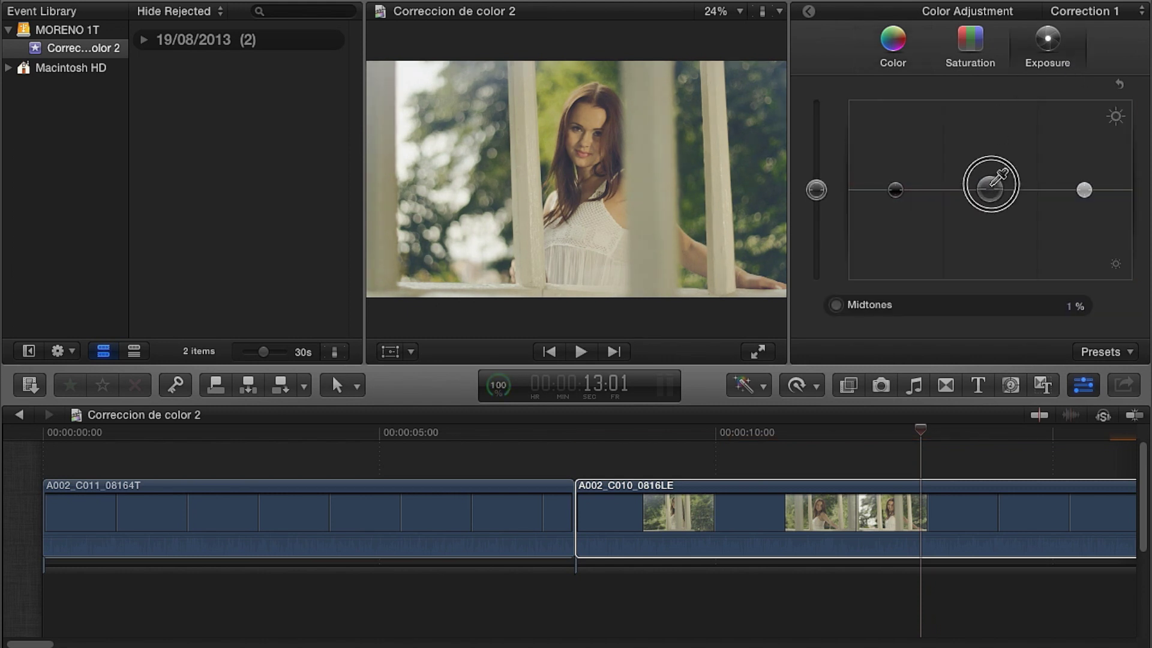
left_click_drag(895, 190, 894, 209)
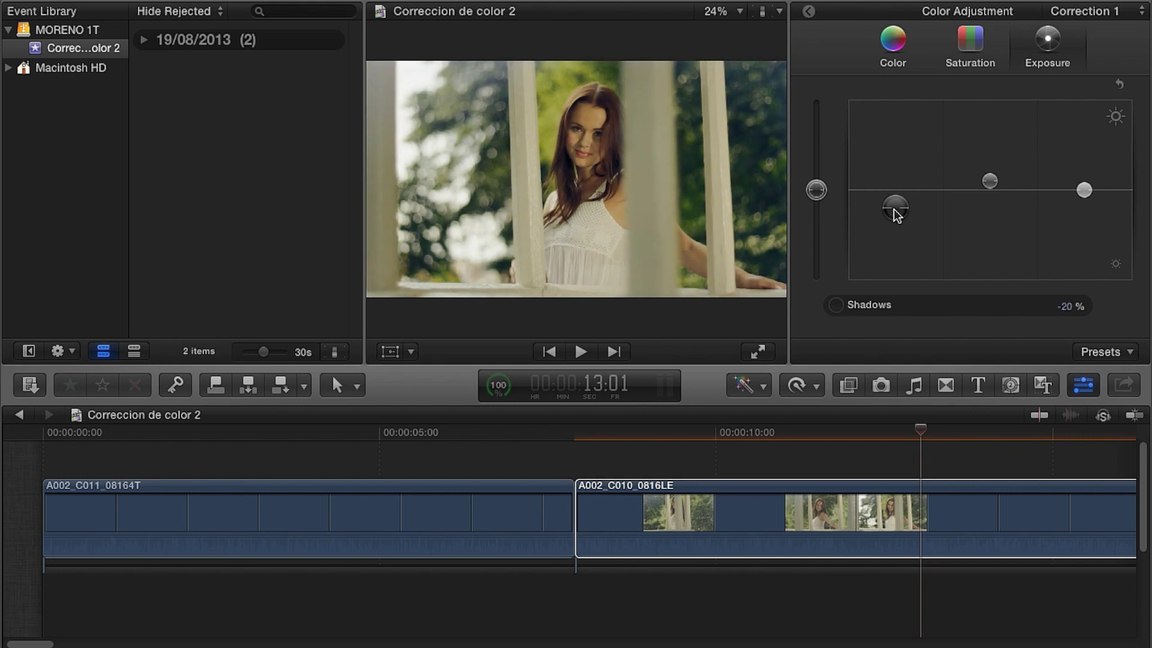
left_click(981, 49)
left_click_drag(990, 190, 993, 171)
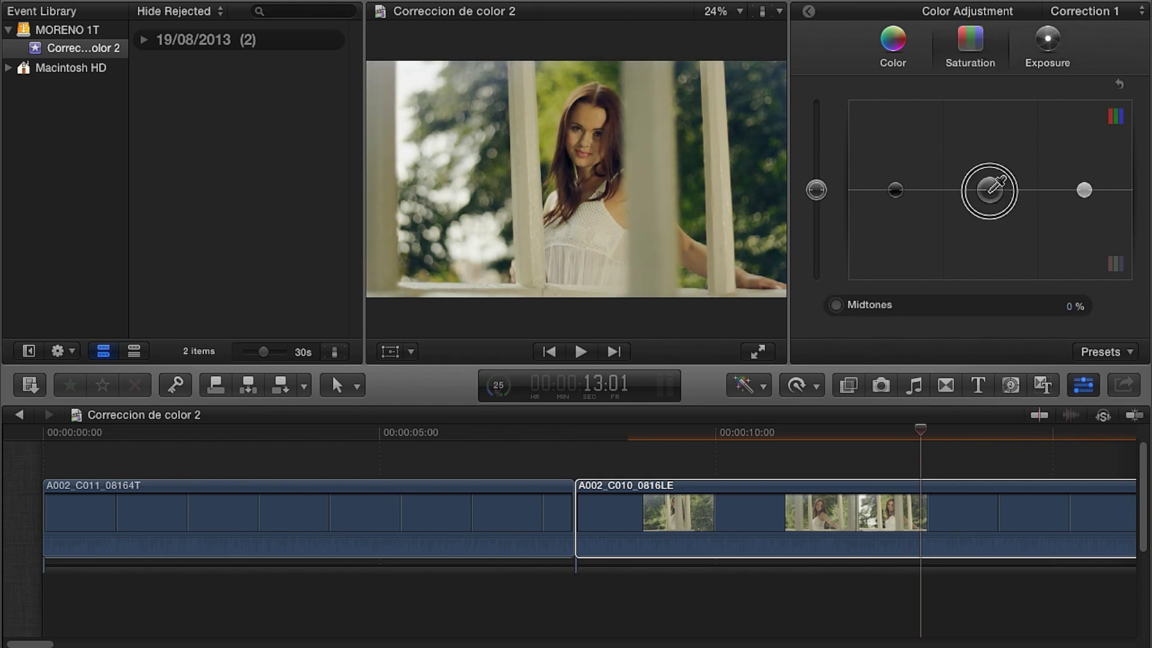
left_click_drag(816, 190, 821, 172)
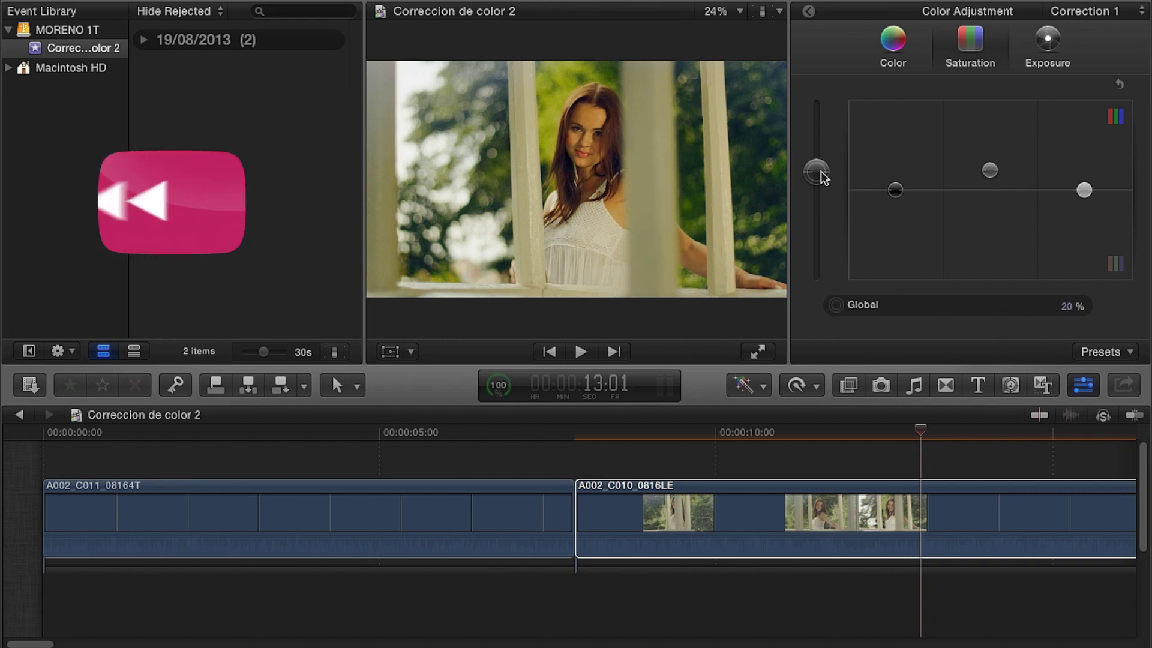
- Tint Correction 1's midtones to 227°, 6% and highlights to 241°, -4%
left_click(894, 49)
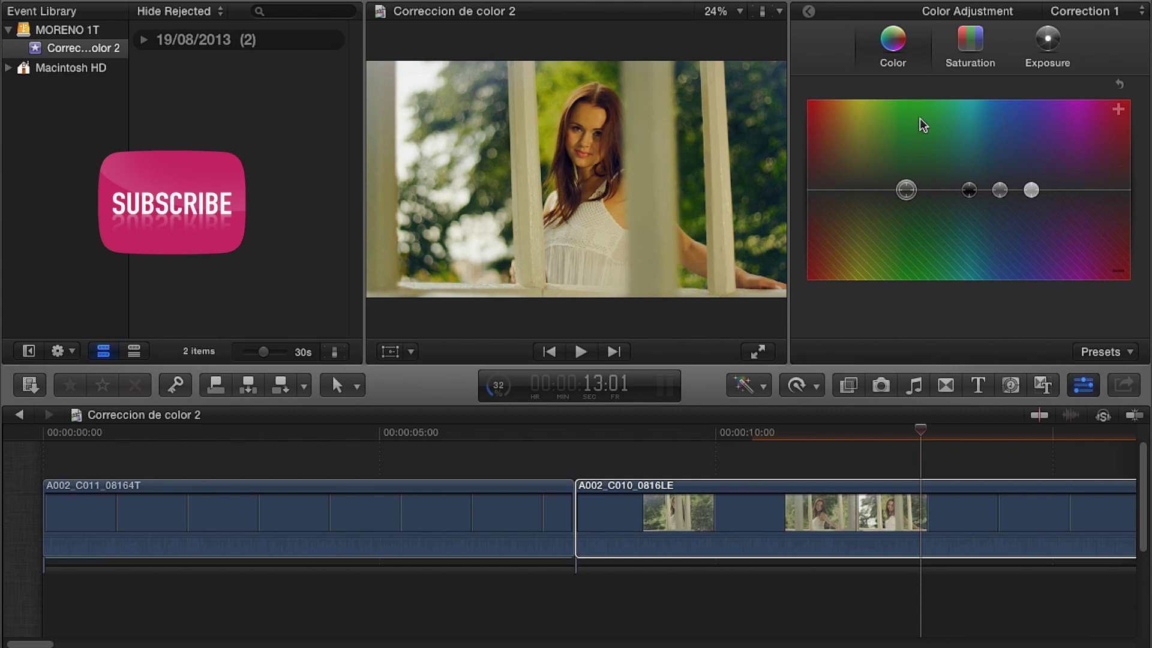
left_click(1000, 190)
left_click_drag(1014, 180, 1021, 175)
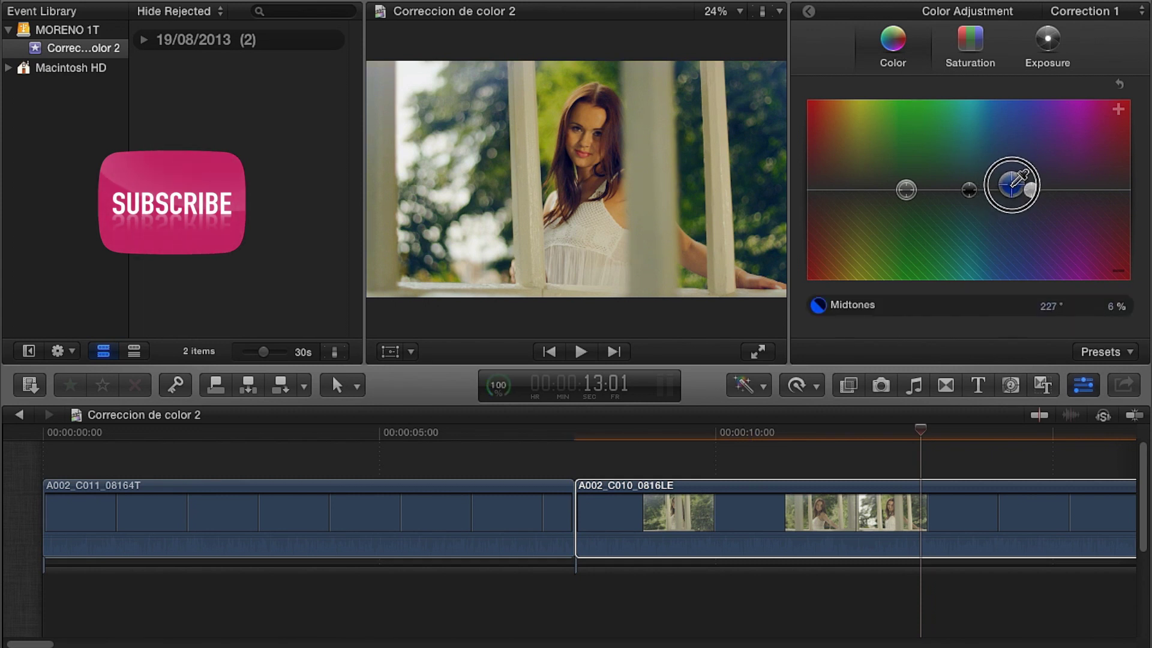
left_click_drag(1034, 203, 1025, 195)
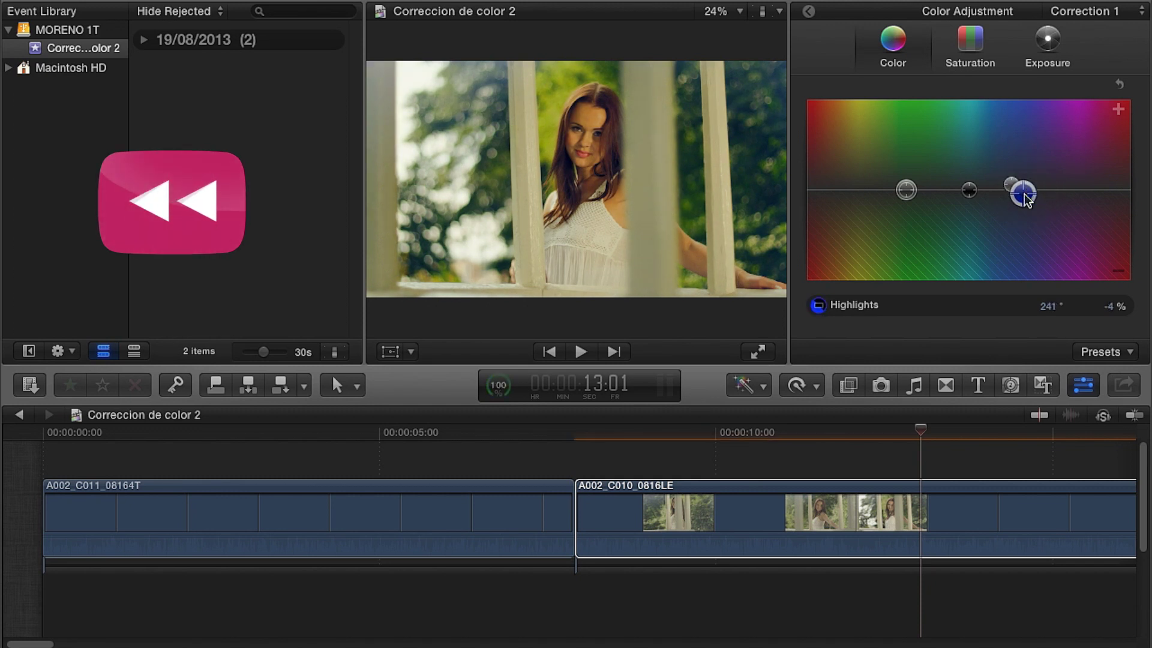
left_click(809, 12)
- Toggle the clip's colour grade off and on twice to compare before and after
left_click(812, 109)
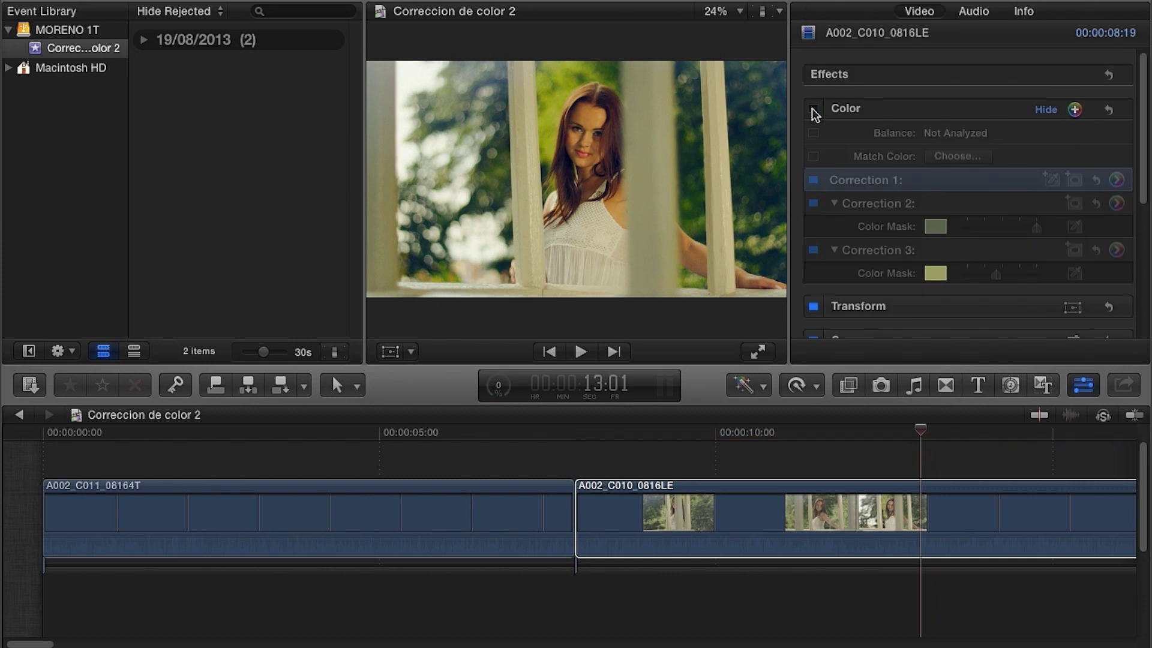
left_click(812, 109)
left_click(813, 110)
left_click(813, 109)
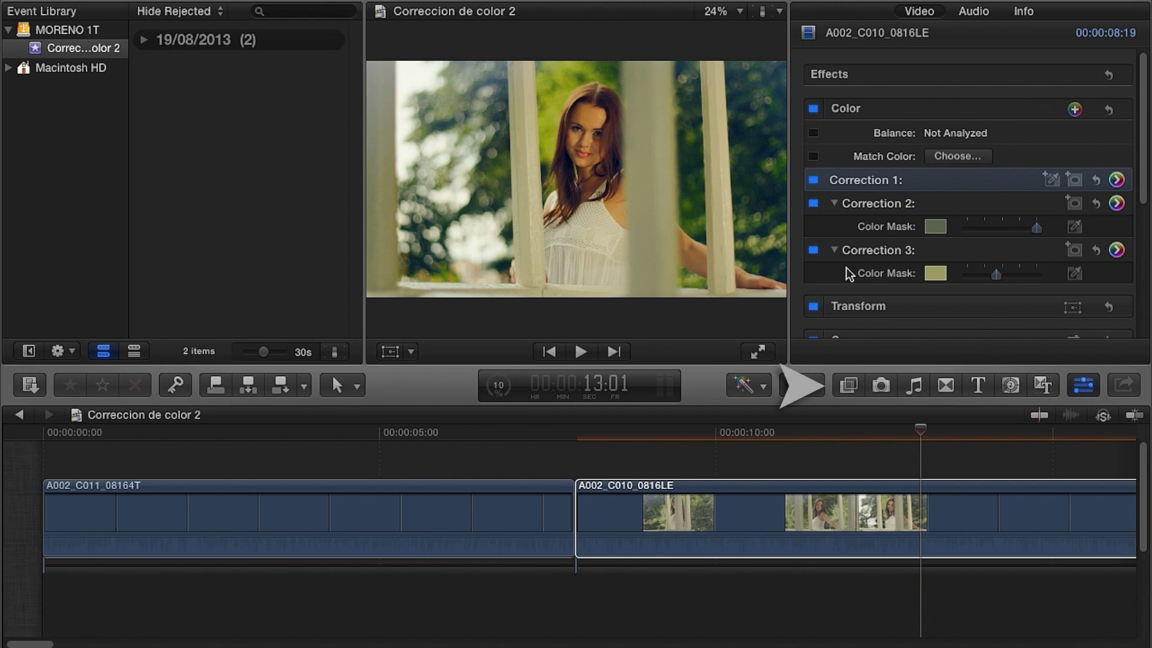
- Apply the Faded Sun effect to the clip and lower its Amount to 3,77
left_click(857, 386)
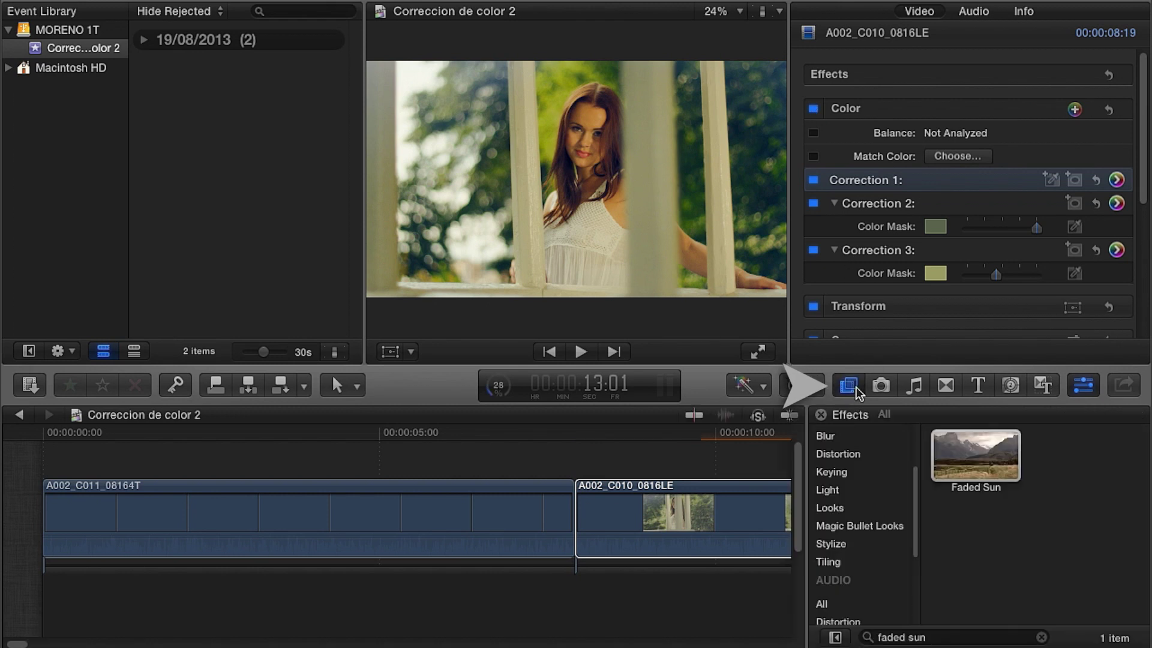
left_click(990, 453)
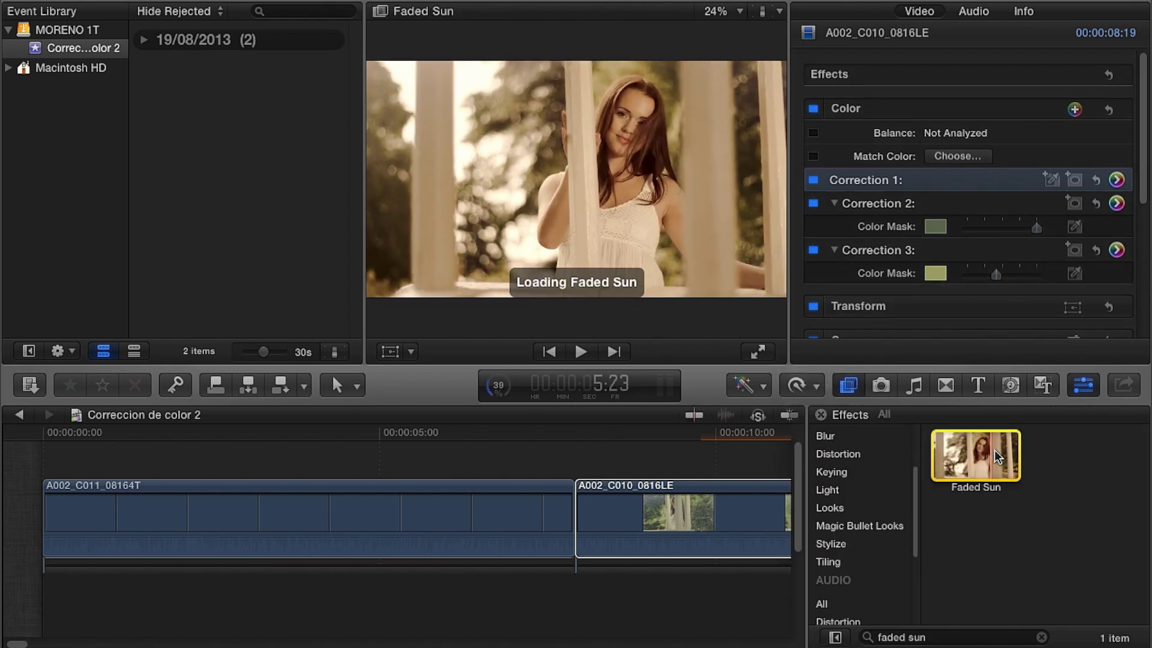
double_click(984, 451)
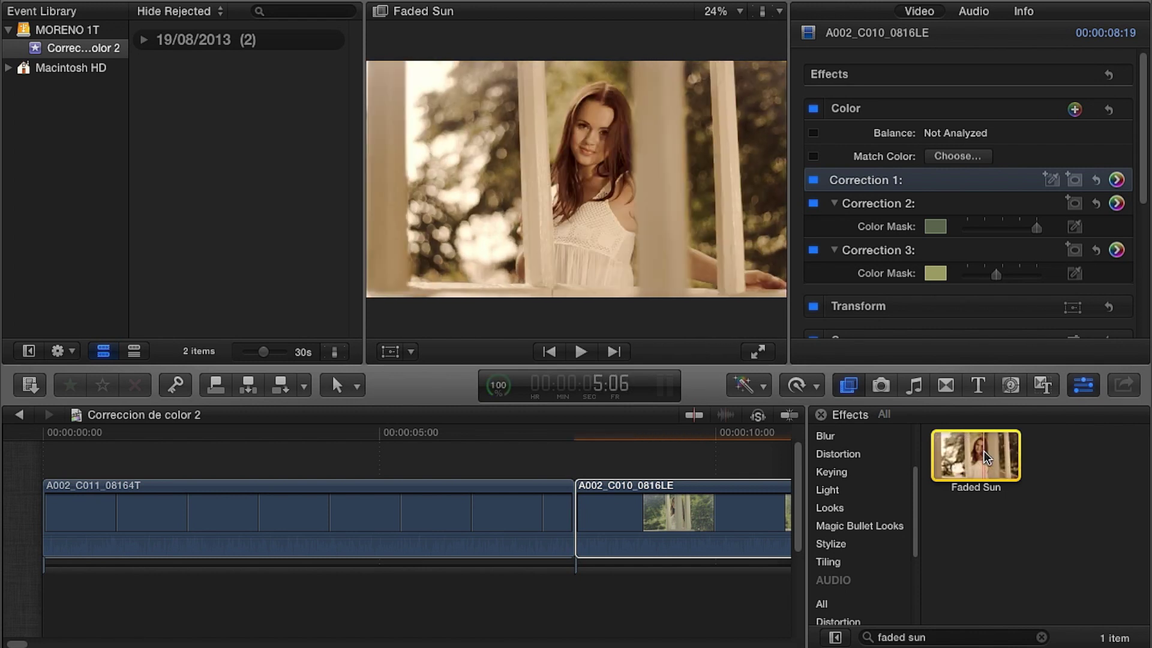
mouse_move(998, 122)
left_mouse_down()
mouse_move(933, 129)
mouse_move(978, 145)
mouse_move(975, 168)
left_mouse_up()
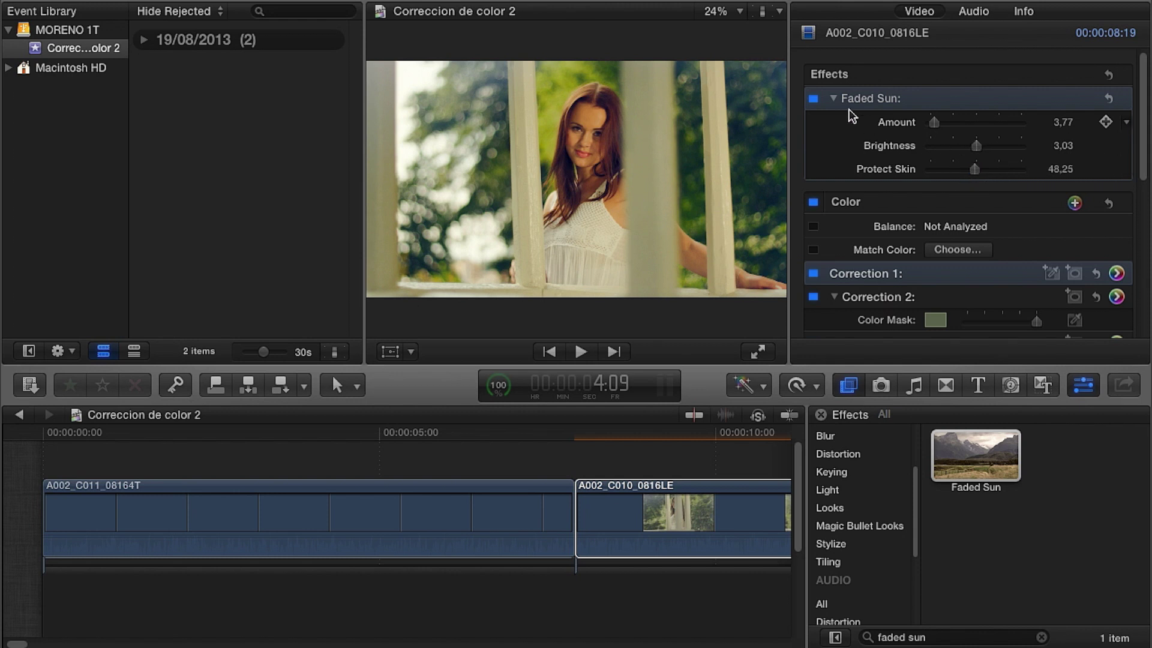
left_click(833, 98)
left_click(716, 12)
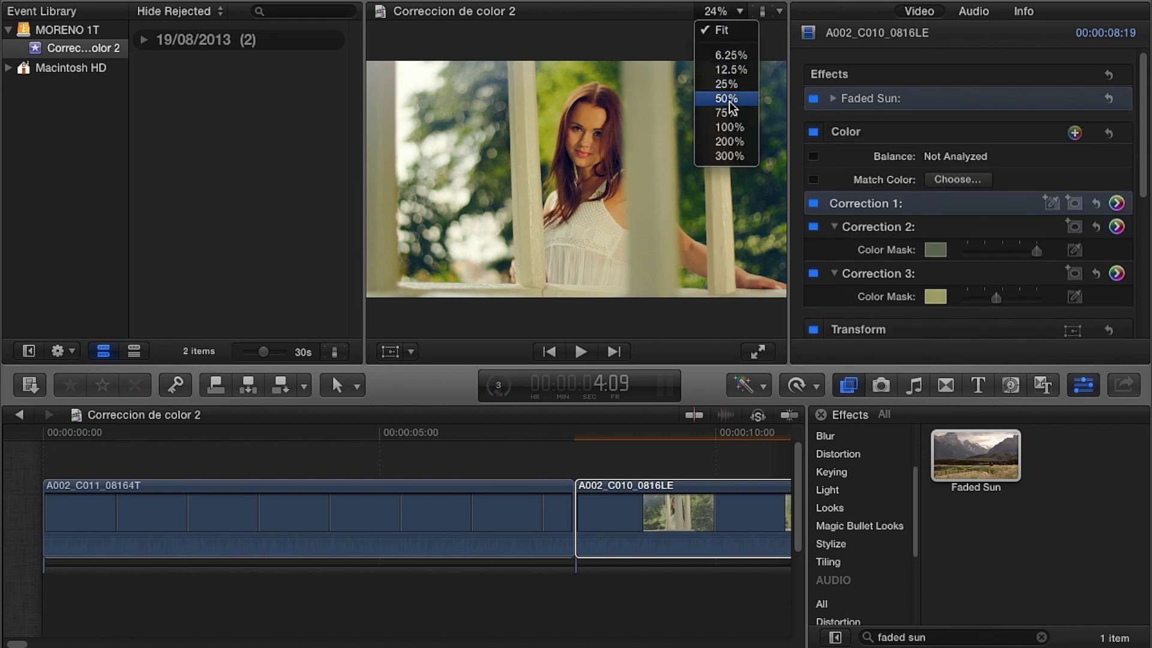
left_click(726, 98)
left_click_drag(753, 180, 754, 176)
left_click(813, 99)
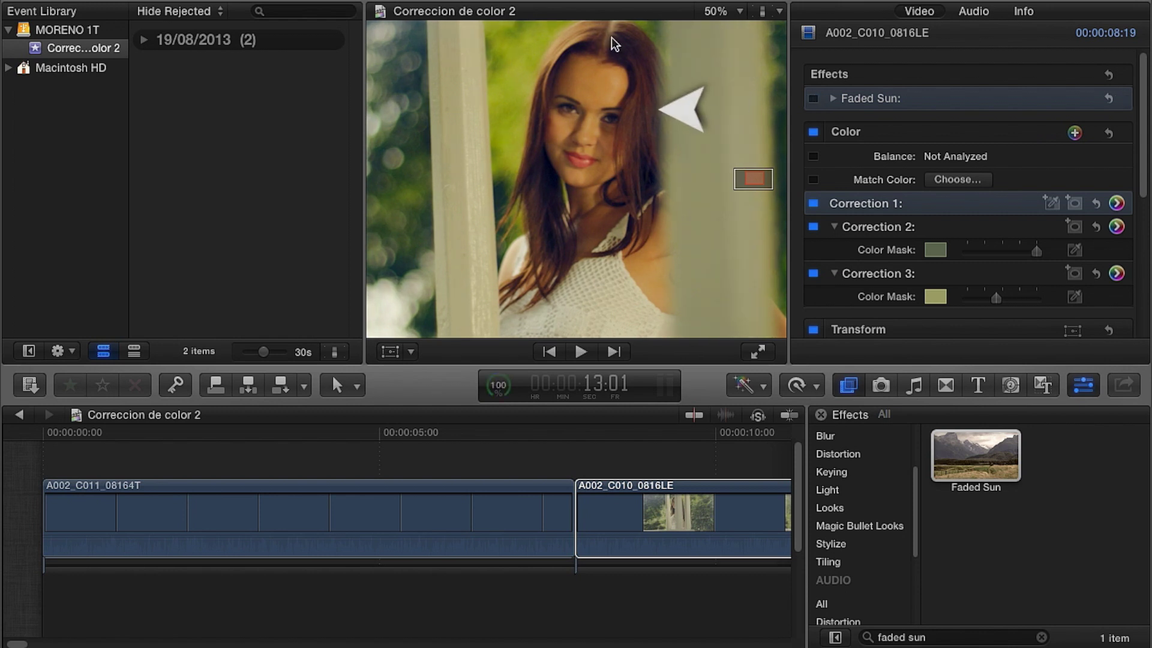
left_click(814, 99)
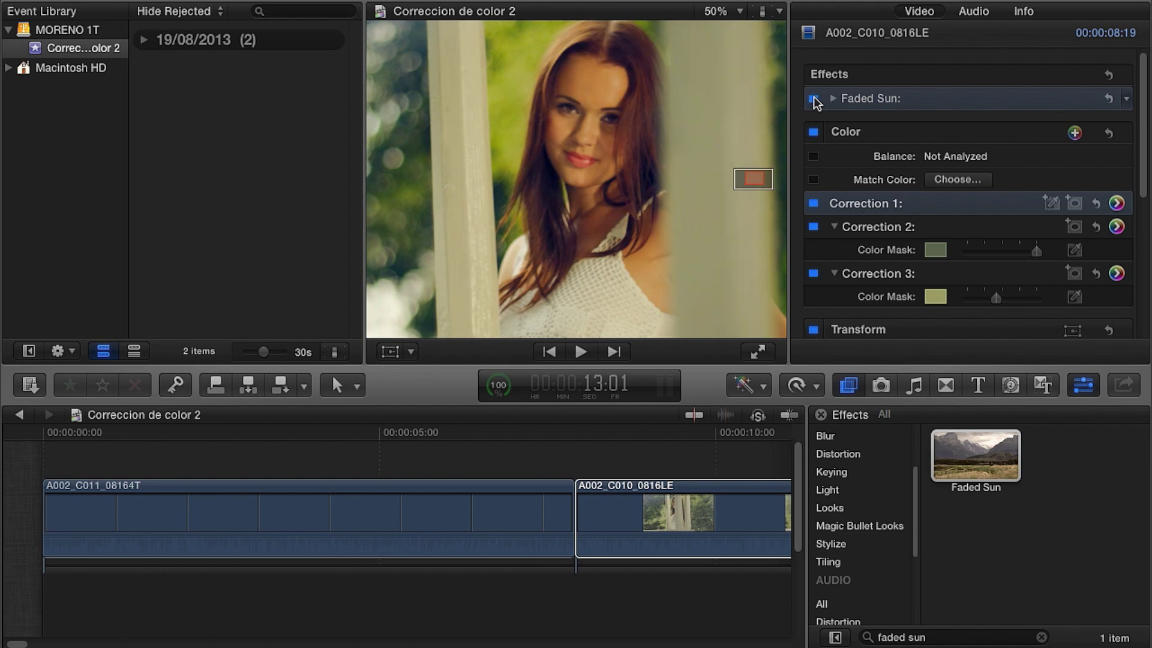
left_click(813, 98)
left_click(717, 12)
left_click(721, 31)
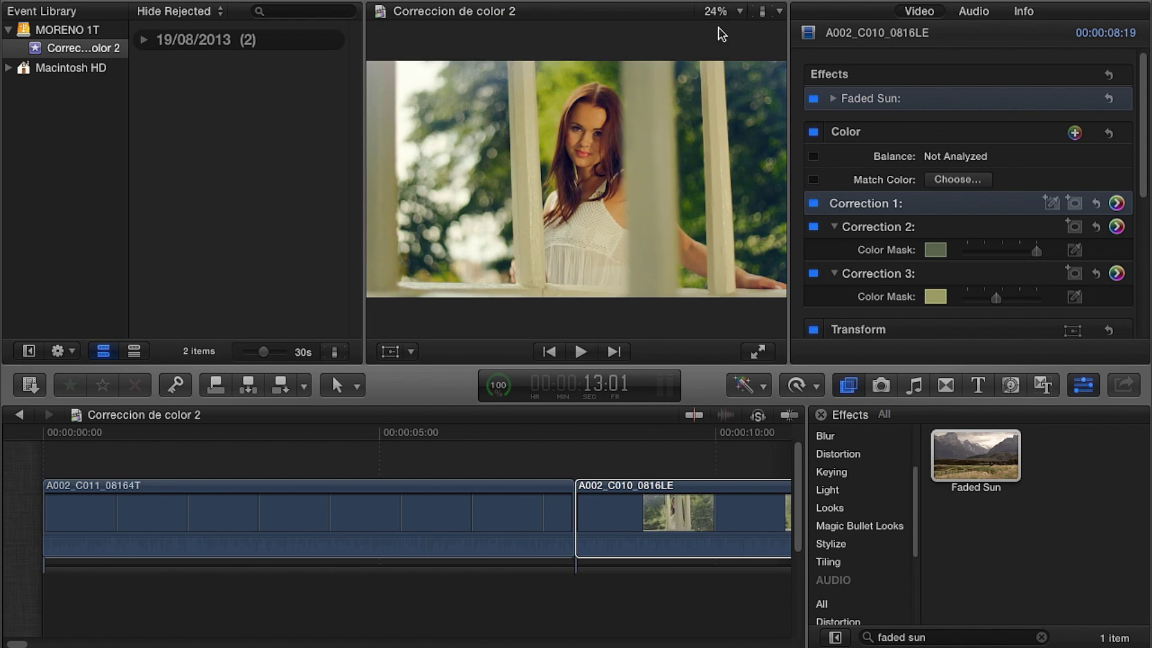
left_click(813, 98)
left_click(814, 132)
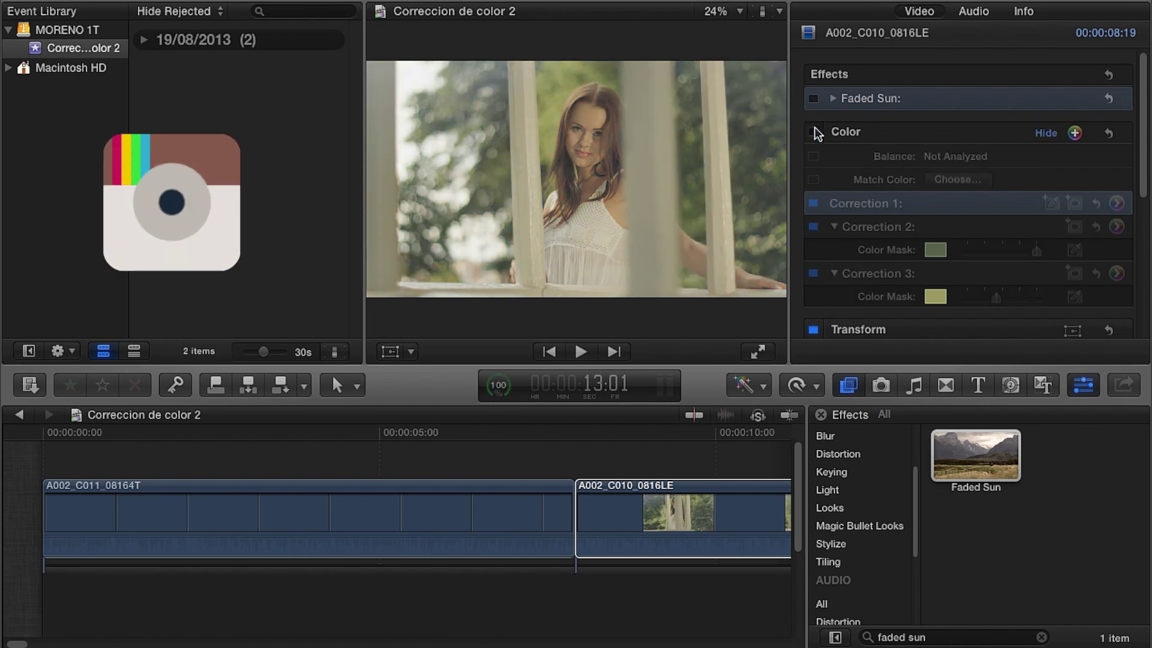
left_click(814, 132)
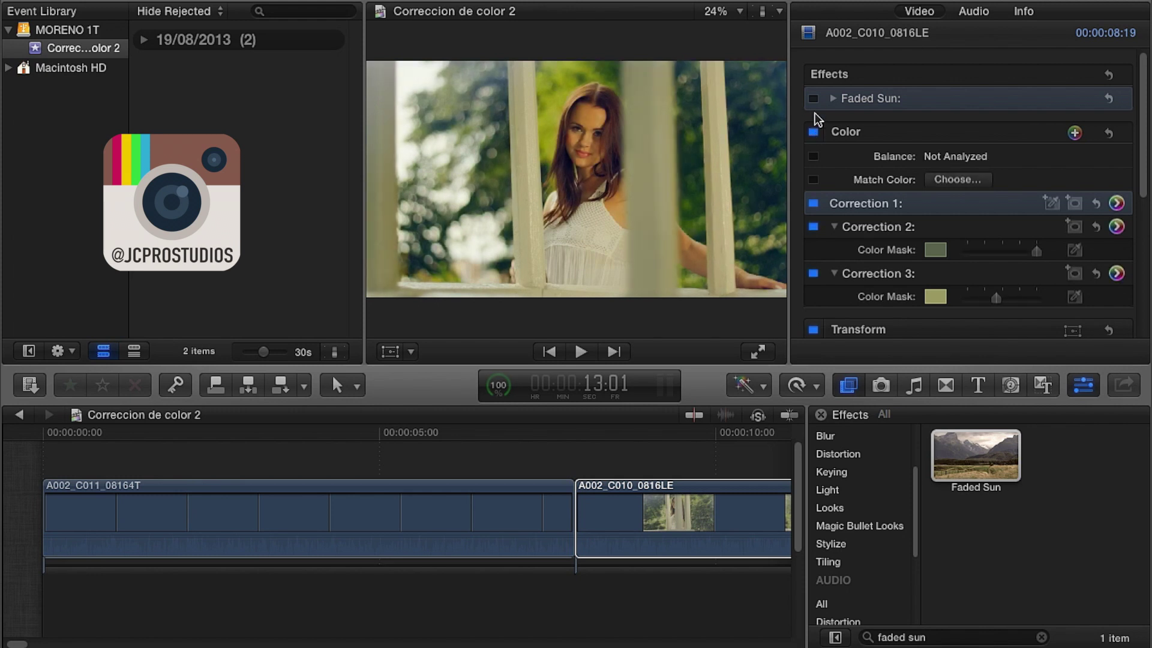
left_click(814, 100)
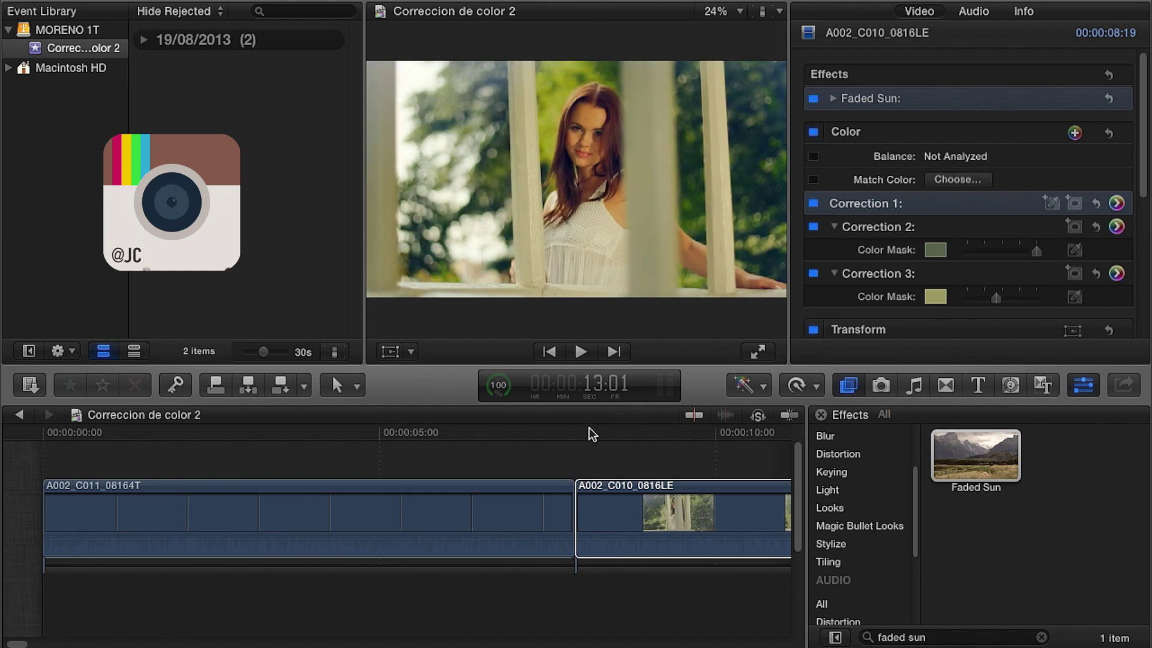
left_click(577, 436)
- Play back the graded clip, then put the playhead on clip A002_C011_08164T and select it
key("space")
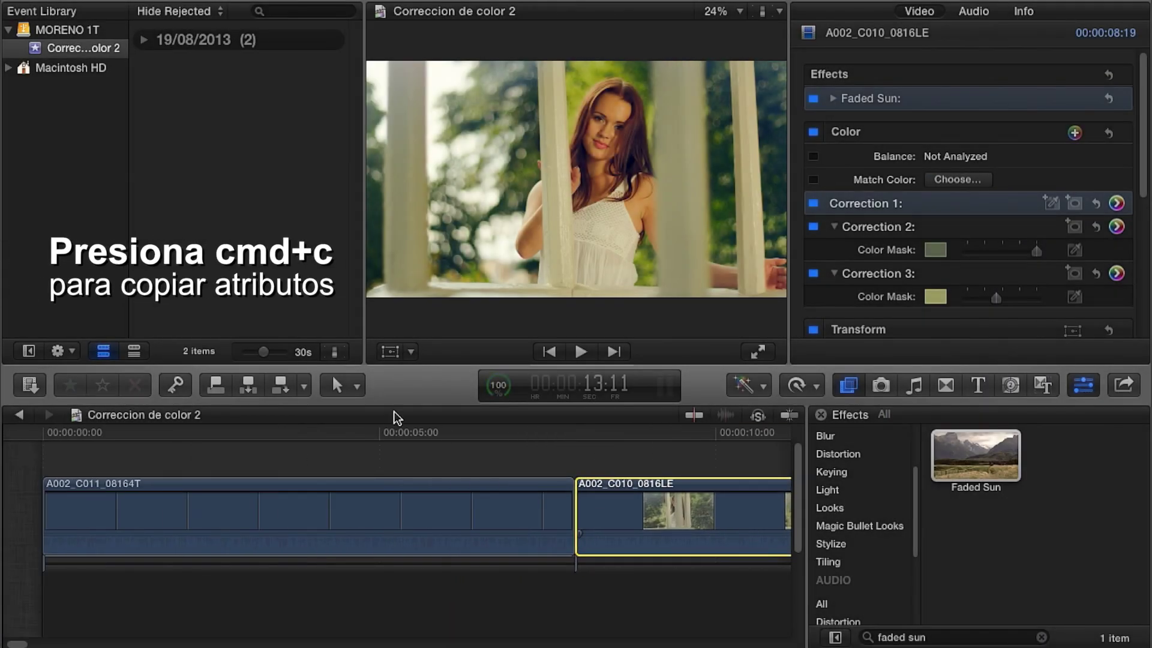
left_click(289, 432)
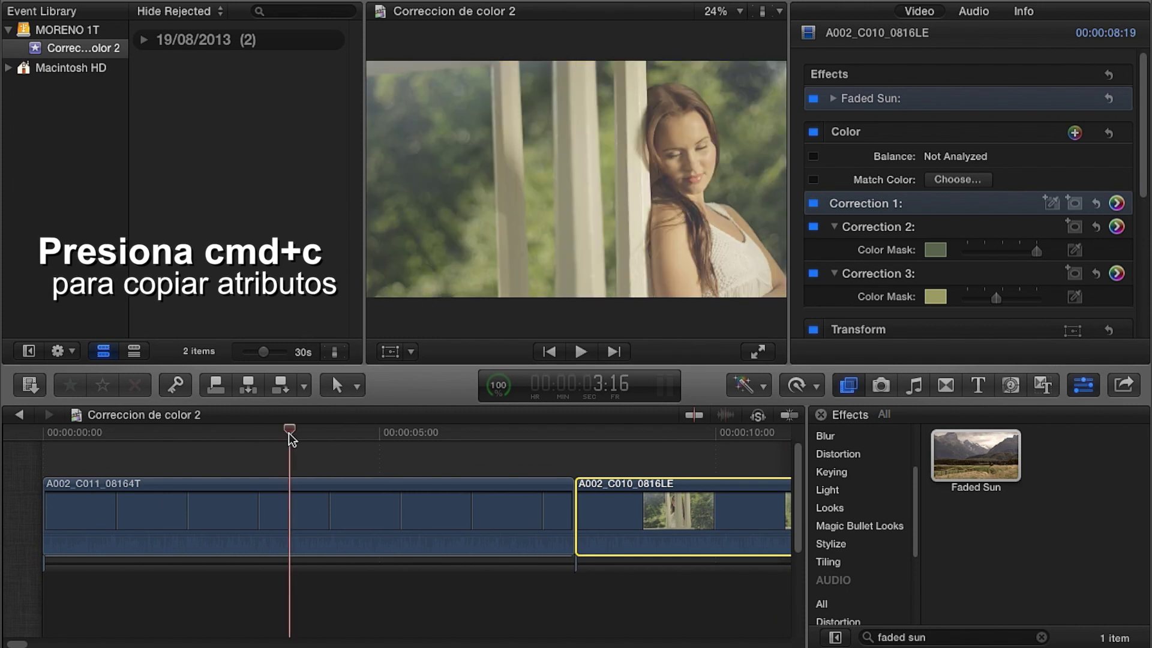
left_click(288, 502)
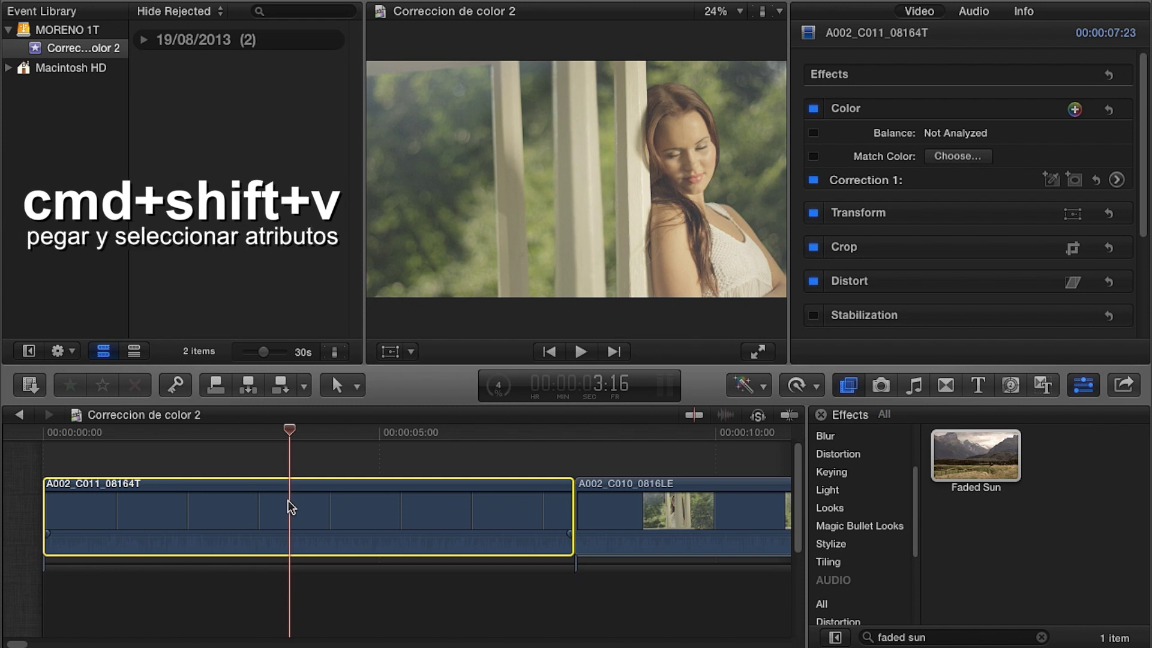
- Paste the Color corrections and Faded Sun attributes onto clip A002_C011_08164T
key("super+shift+v")
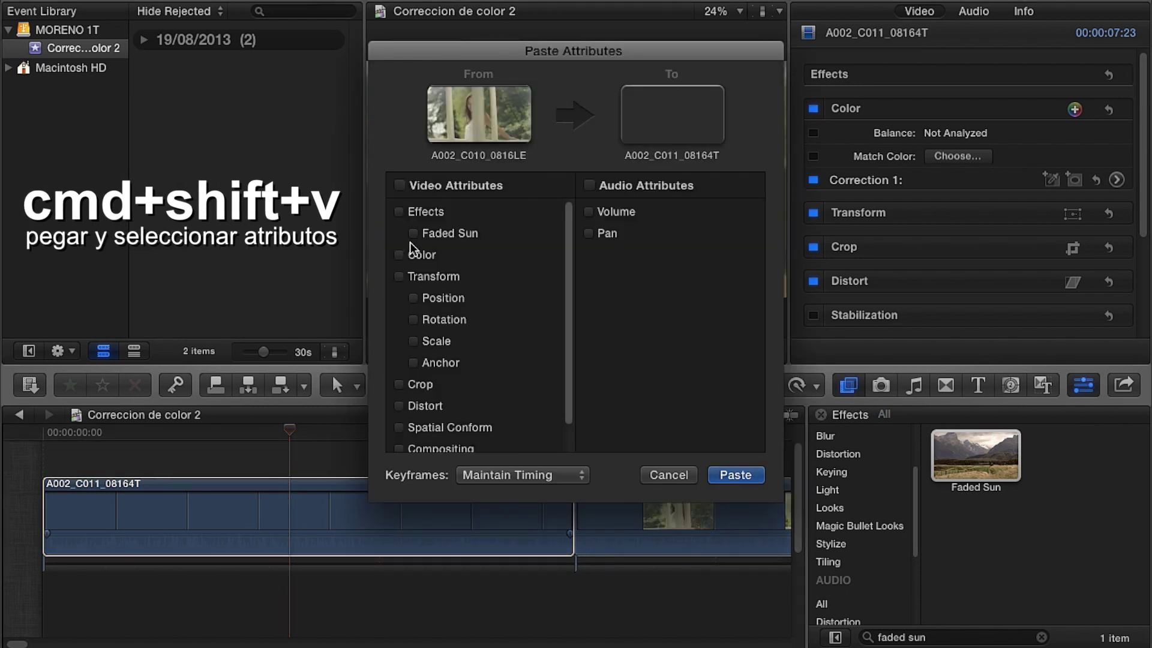
left_click(411, 255)
left_click(415, 235)
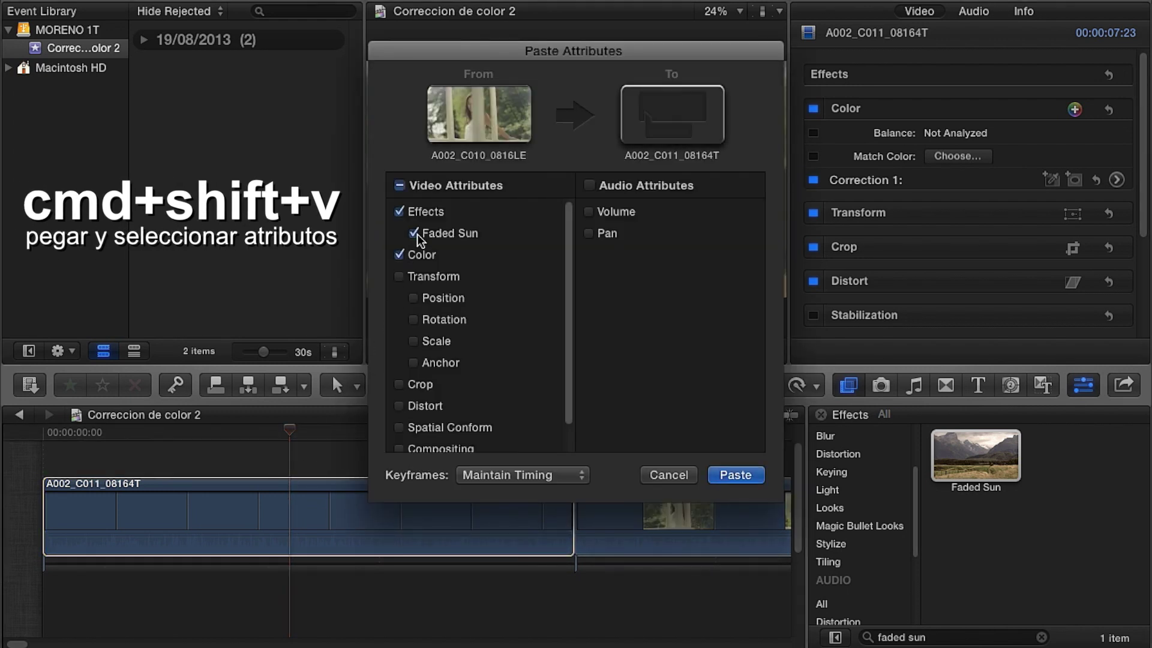
key("Return")
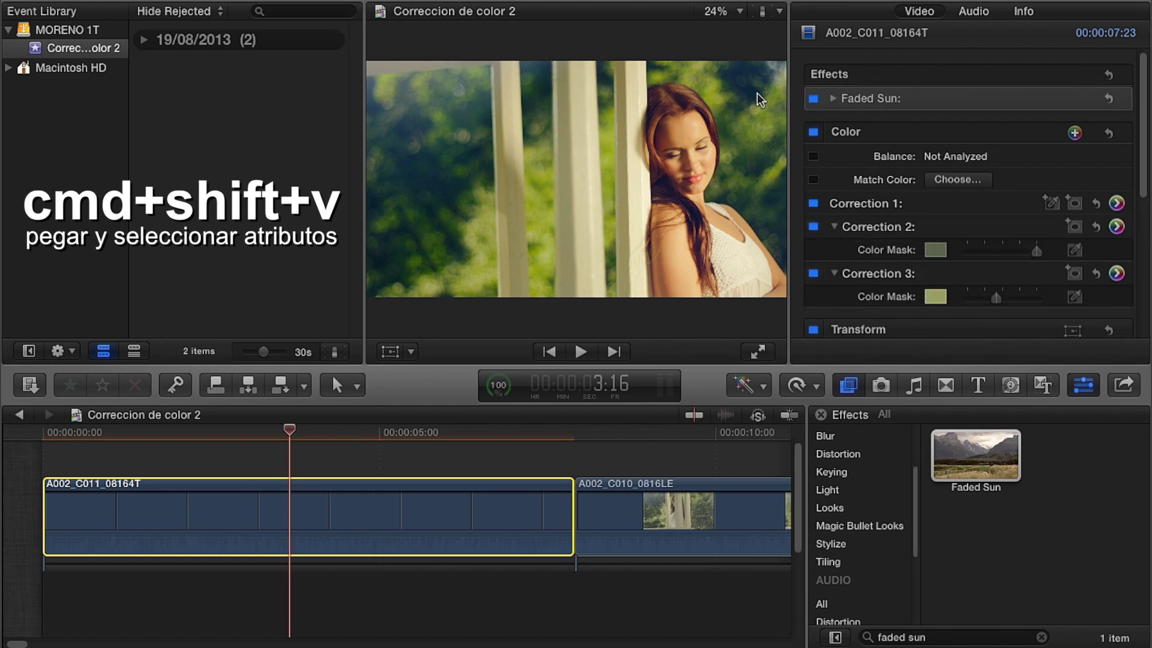
- Switch off Faded Sun and toggle the pasted colour corrections to compare
left_click(812, 100)
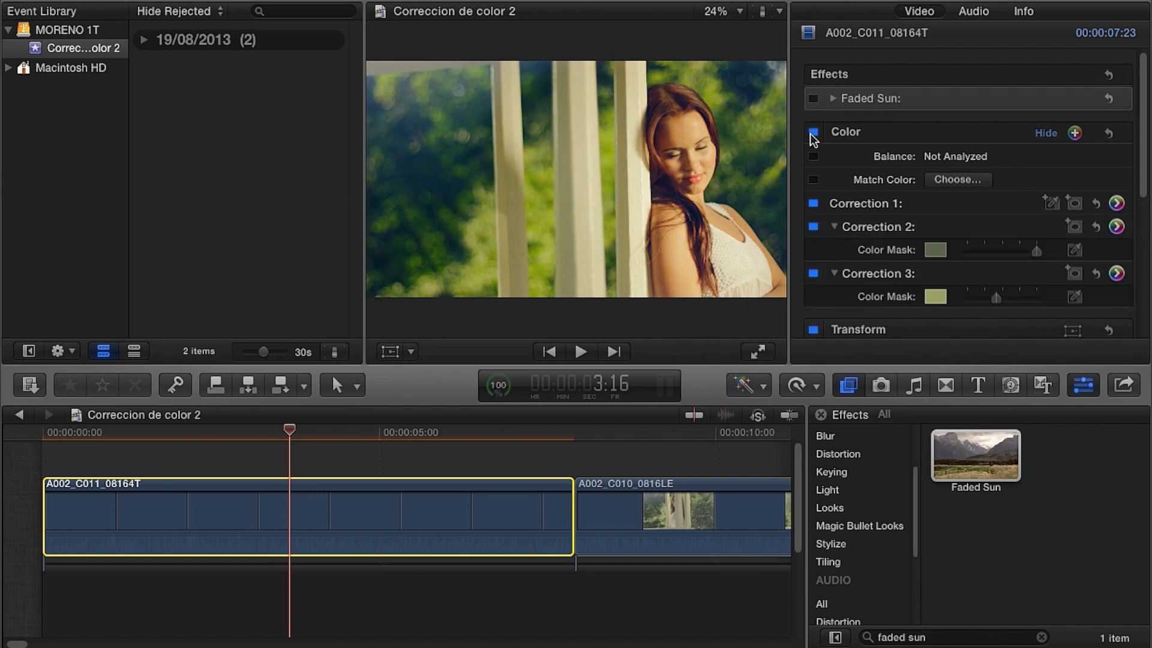
left_click(814, 133)
left_click(813, 132)
left_click(814, 133)
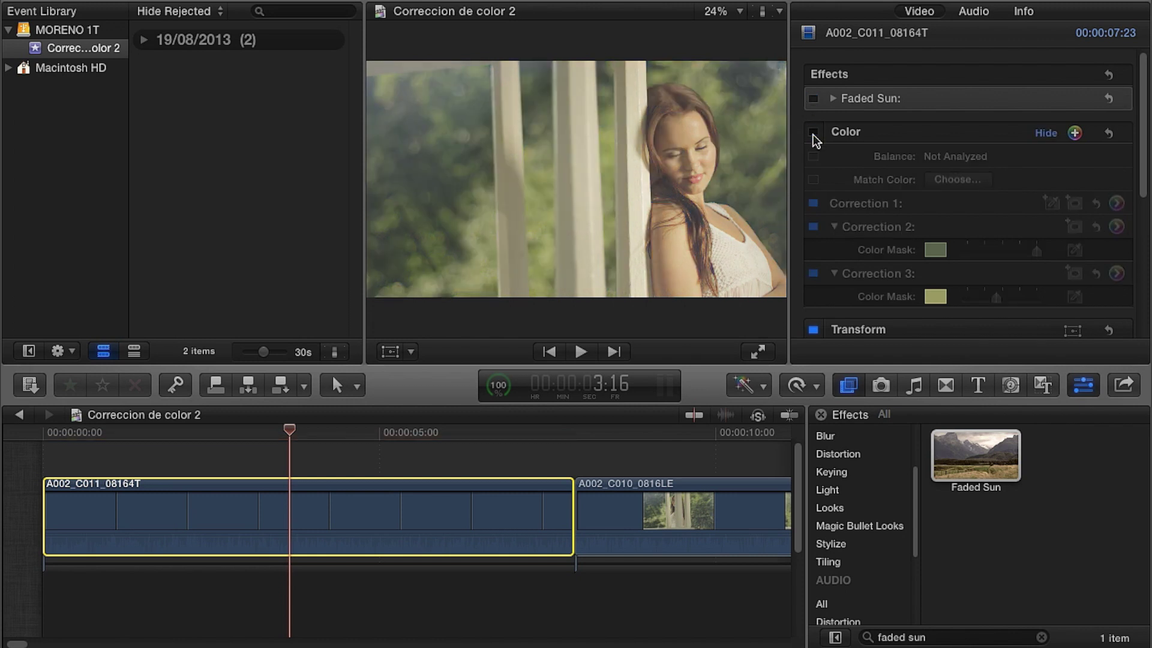
left_click(813, 133)
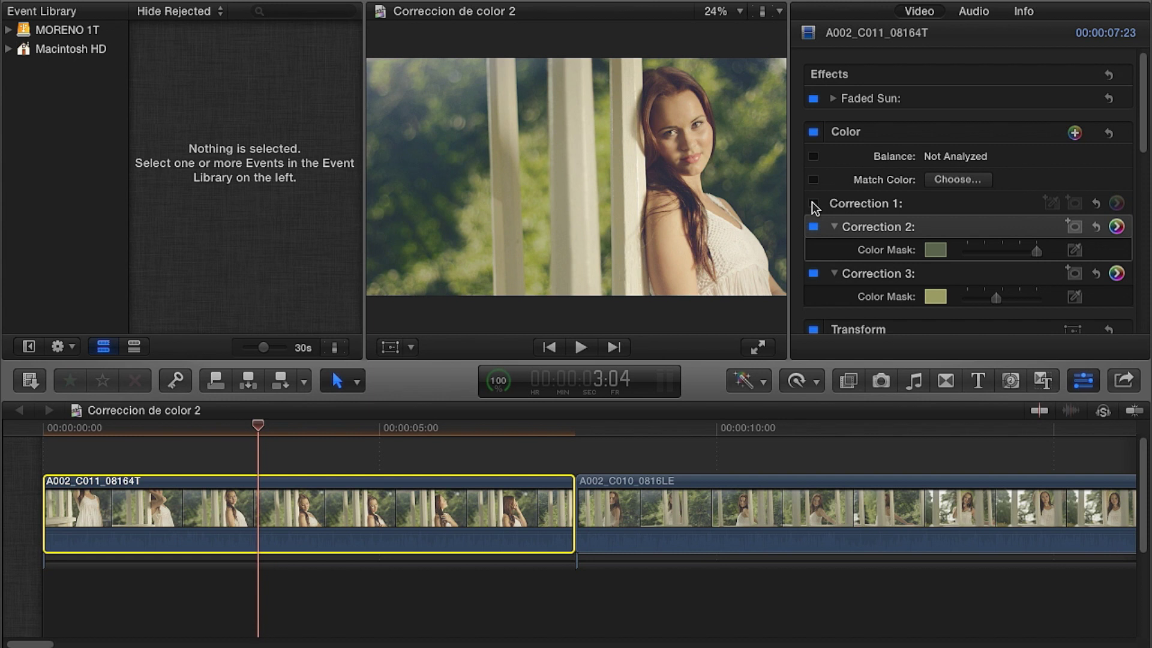
- Re-enable Correction 1 and toggle Correction 3 to compare, leaving all three corrections on
left_click(813, 204)
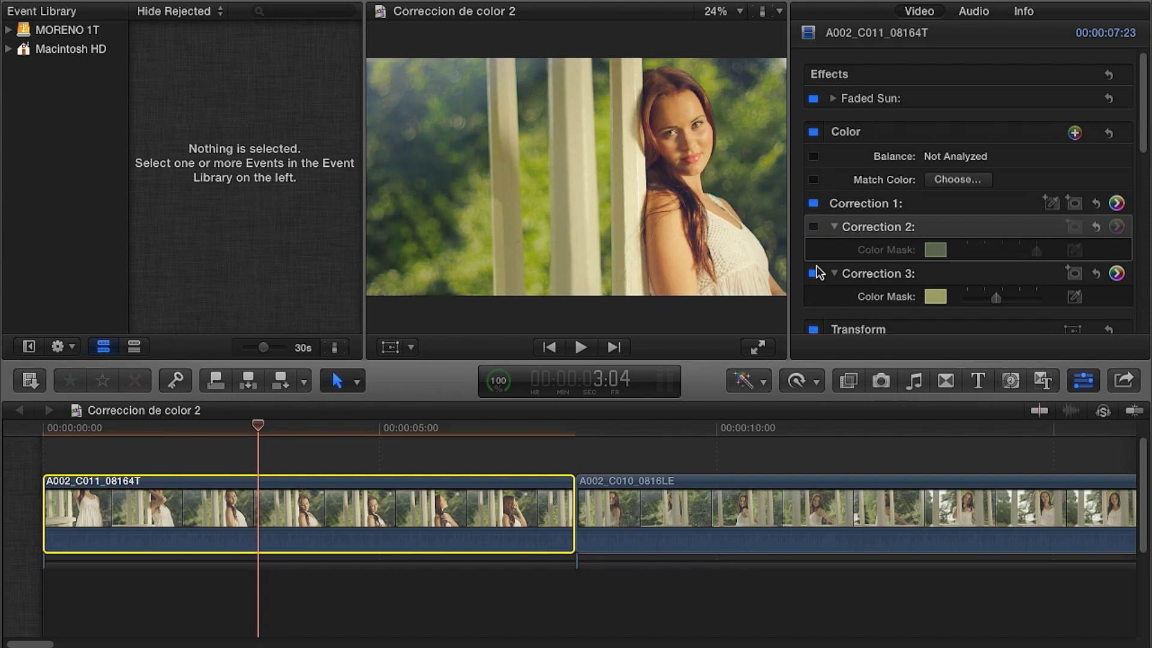
left_click(814, 274)
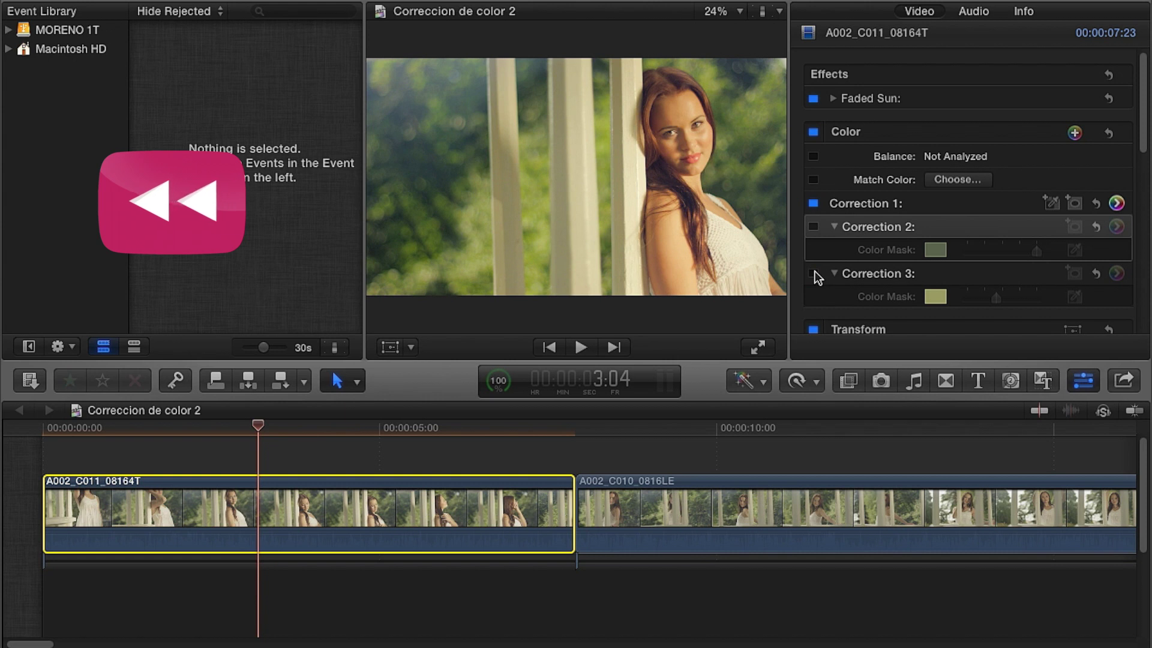
left_click(814, 274)
left_click(814, 274)
left_click(815, 274)
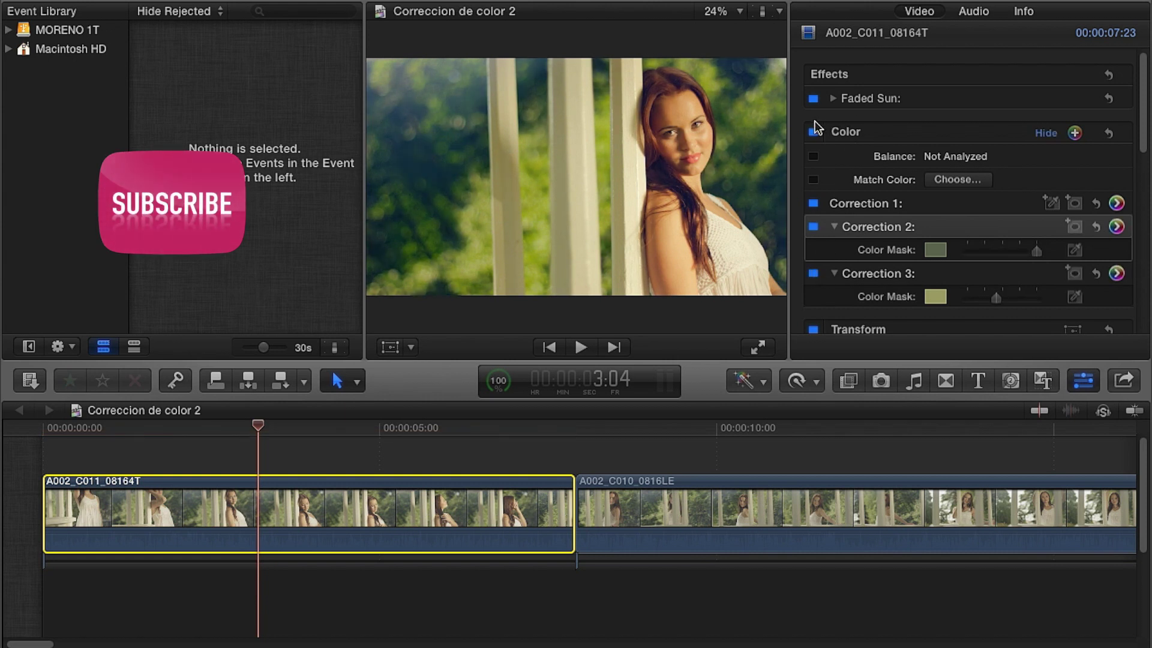
- Flip the whole colour grade off and on repeatedly for a before-and-after view, ending enabled
left_click(813, 133)
left_click(813, 132)
left_click(814, 132)
left_click(813, 132)
left_click(814, 133)
left_click(813, 133)
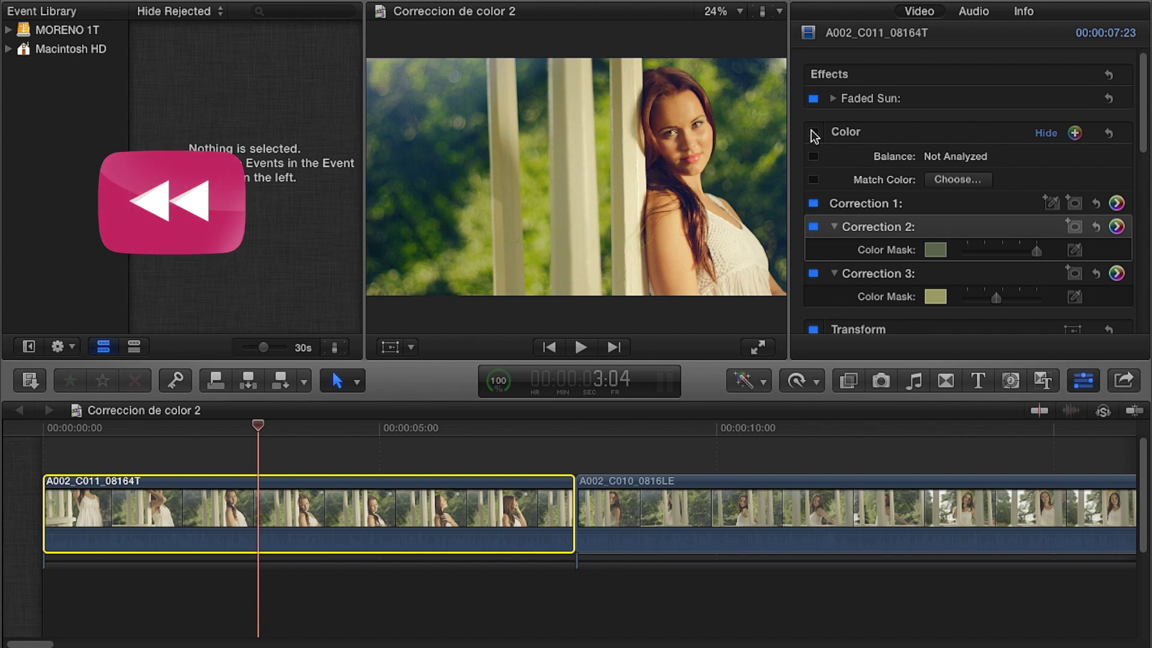